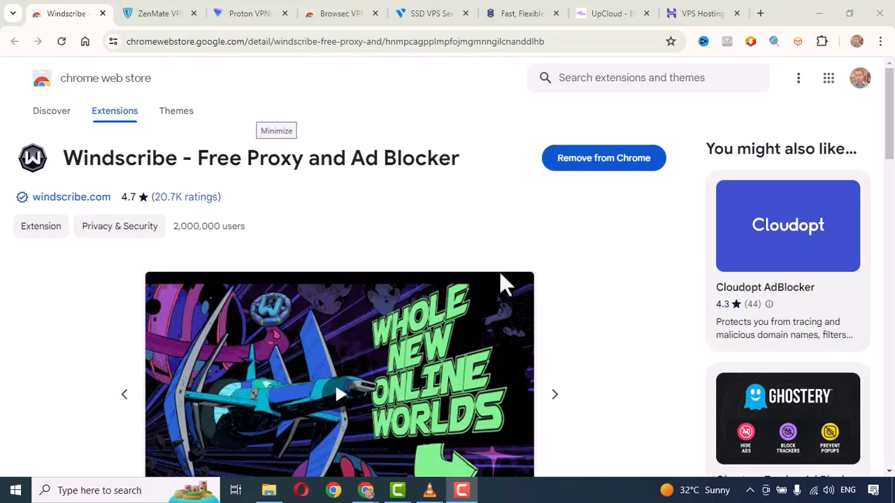
- Cycle through the open ZenMate, Proton VPN, Kamatera and hosting tabs in Chrome
key(ctrl+Tab)
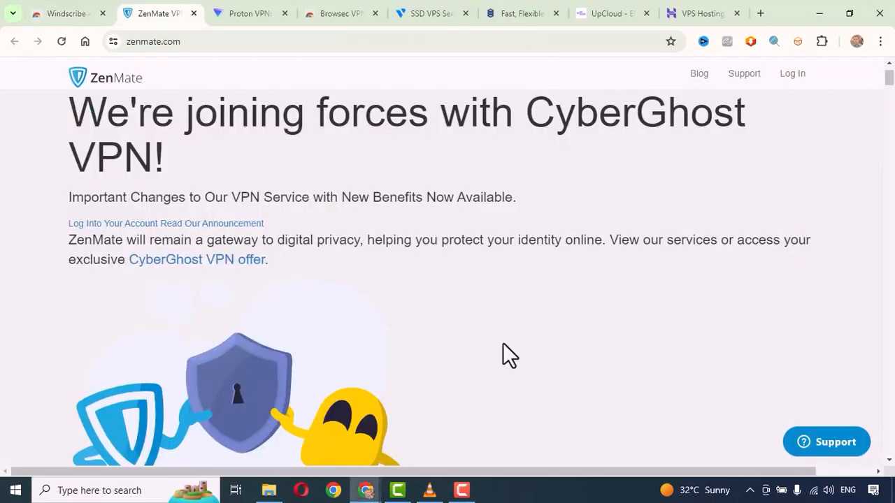
key(ctrl+Tab)
key(ctrl+Tab)
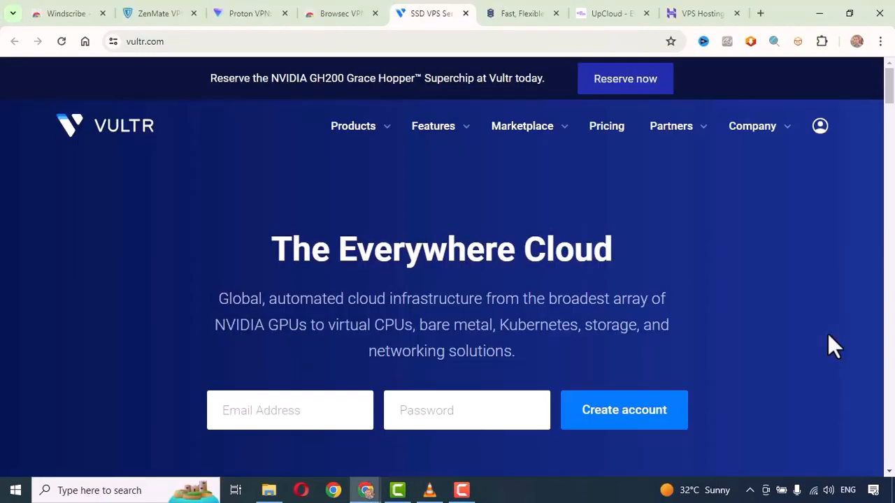
key(ctrl+Tab)
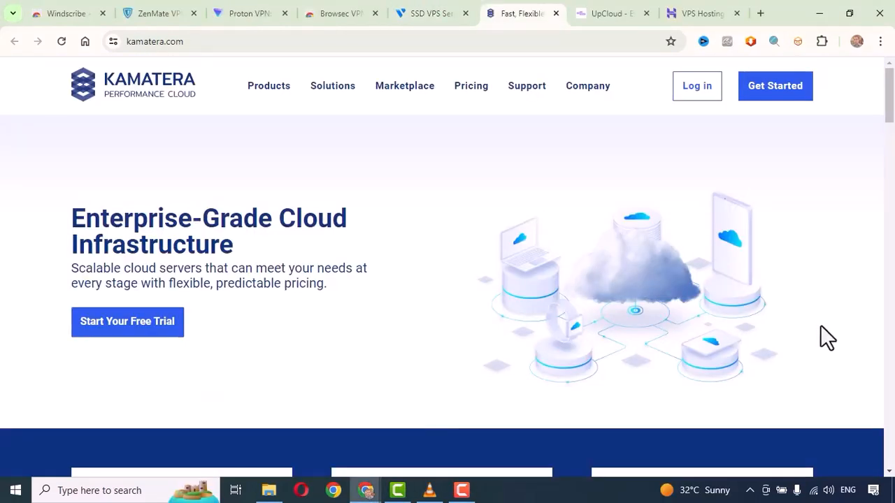
key(ctrl+Tab)
key(ctrl+Tab)
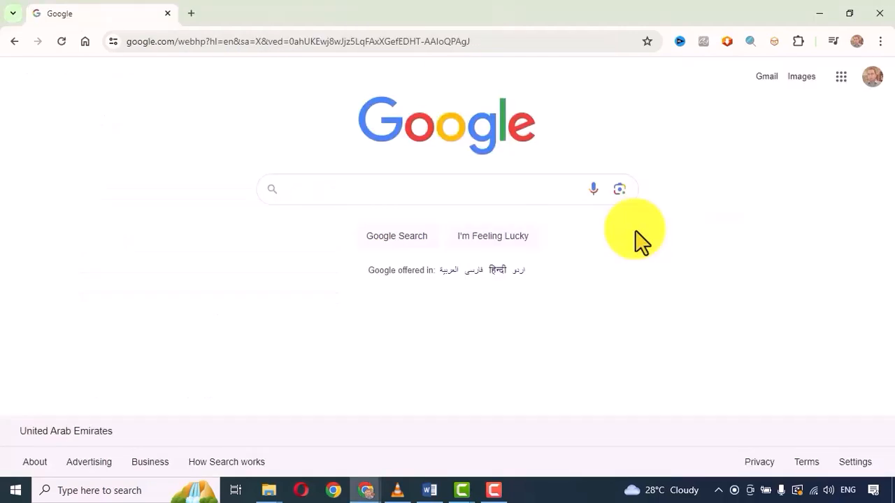
- Search Google for 'tiktok for buisness' and open the tiktok.com/business result in a new tab
text(tiktok for b)
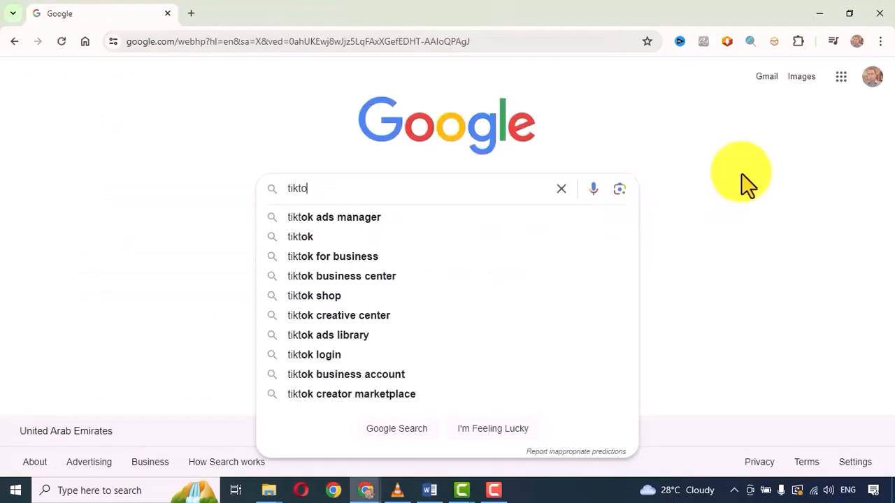
text(uisness)
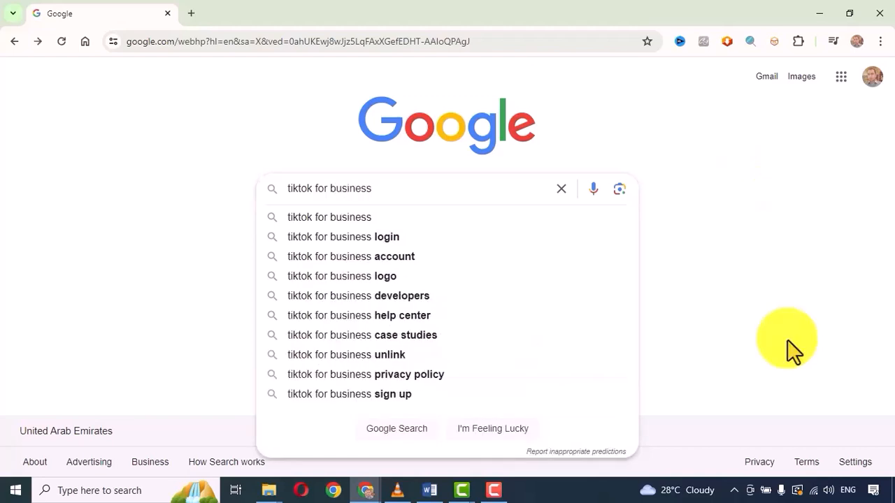
key(Return)
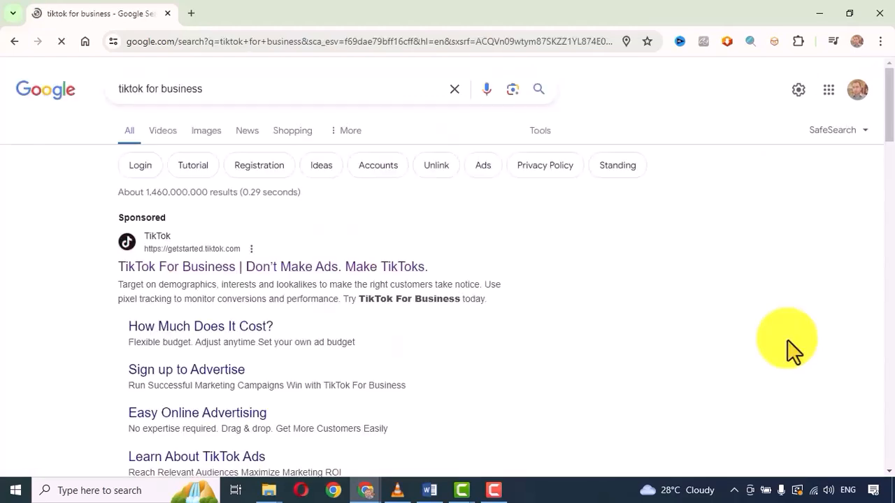
scroll(792, 348, down, 1)
scroll(762, 325, down, 4)
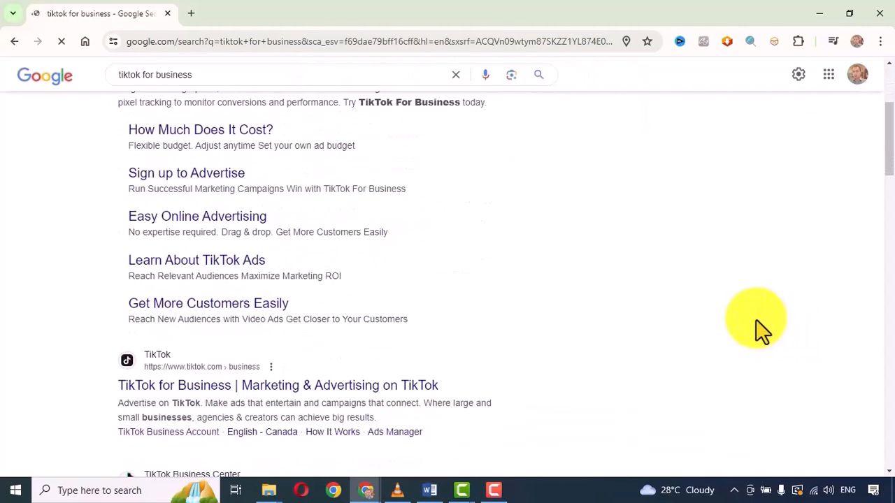
right_click(416, 256)
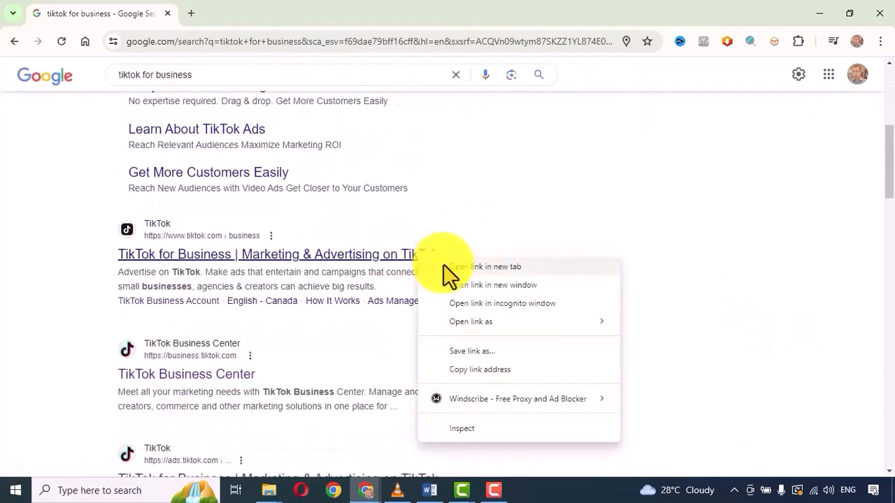
click(444, 264)
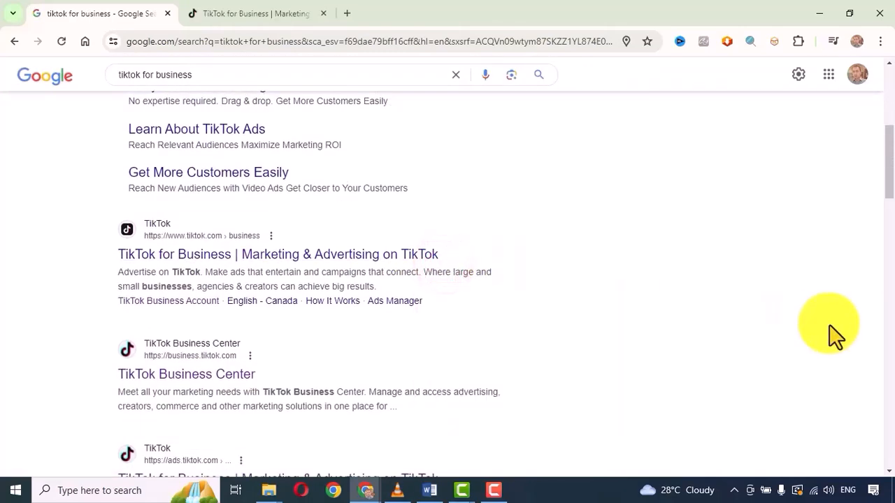
click(300, 12)
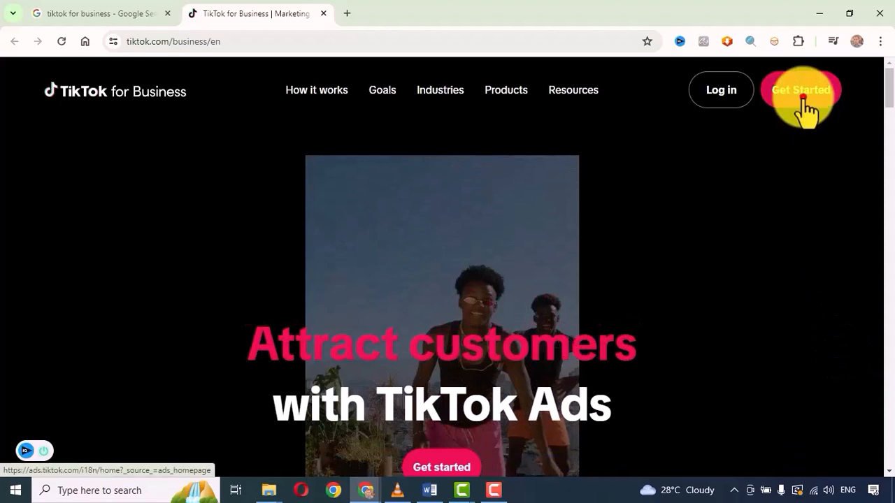
- Go from Get Started to the Ads Manager sign-up form via 'Sign up now'
click(802, 98)
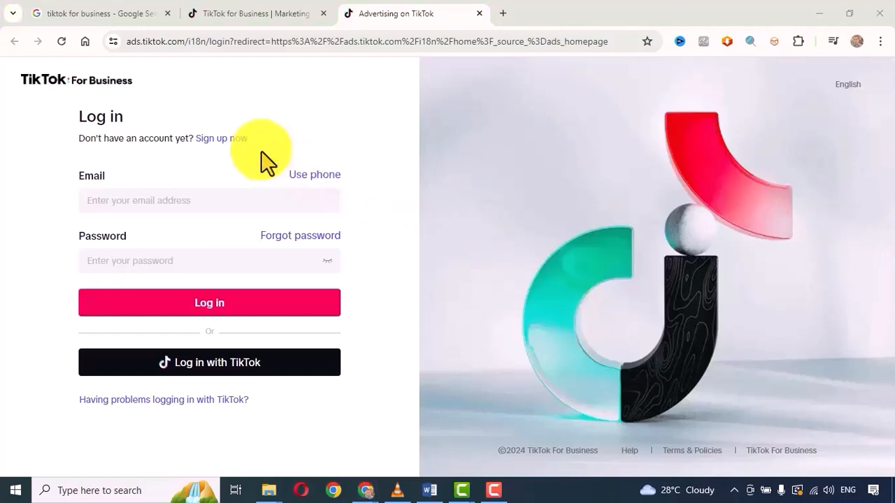
click(241, 138)
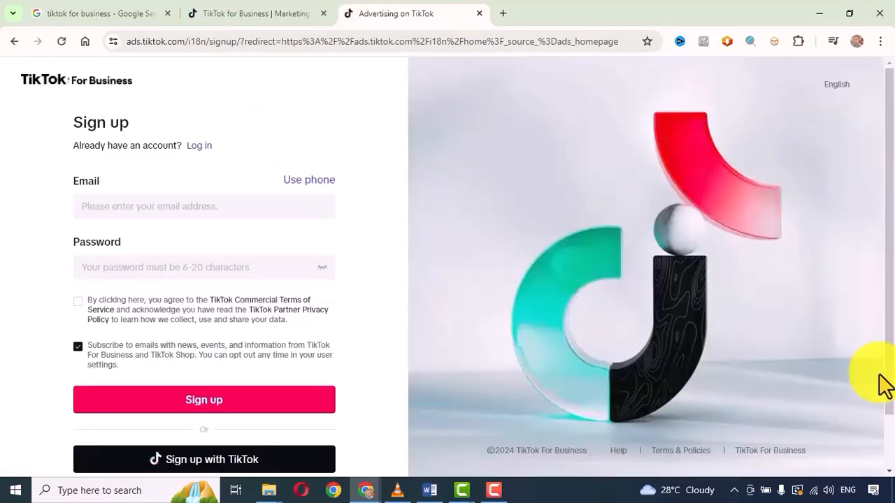
- Enter the sign-up email and password, accept the Commercial Terms, and submit
click(289, 206)
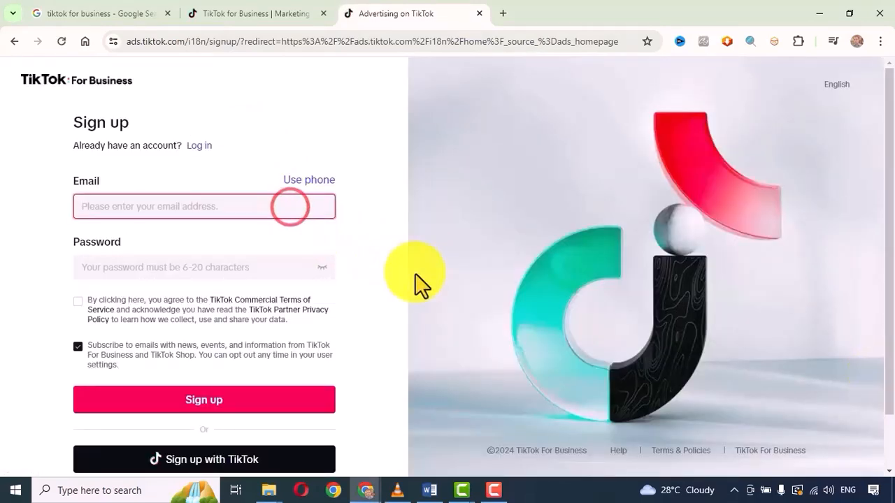
text(...)
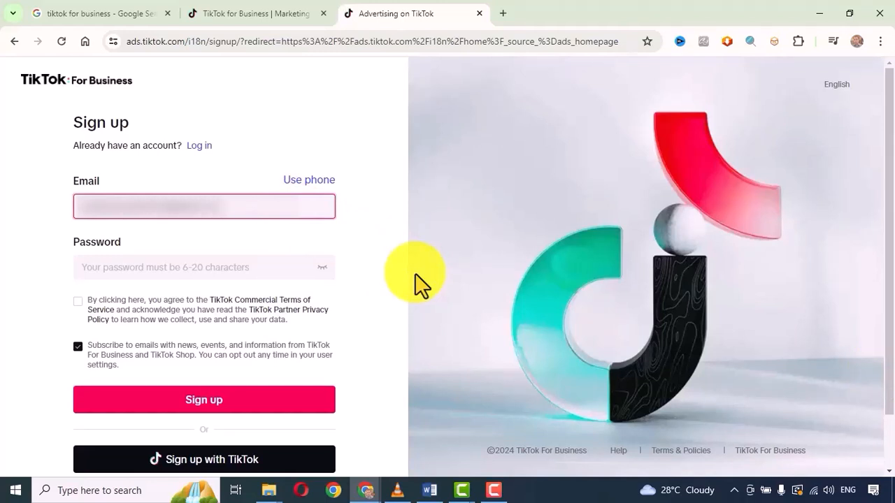
click(283, 269)
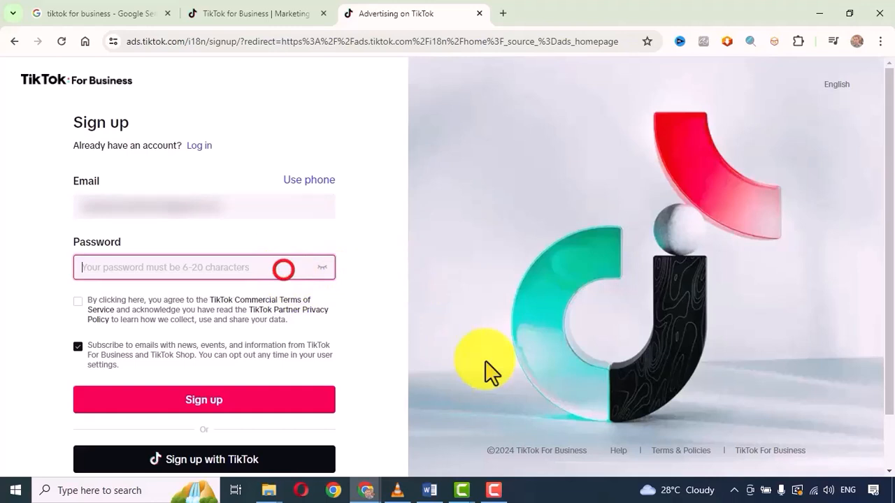
text(...)
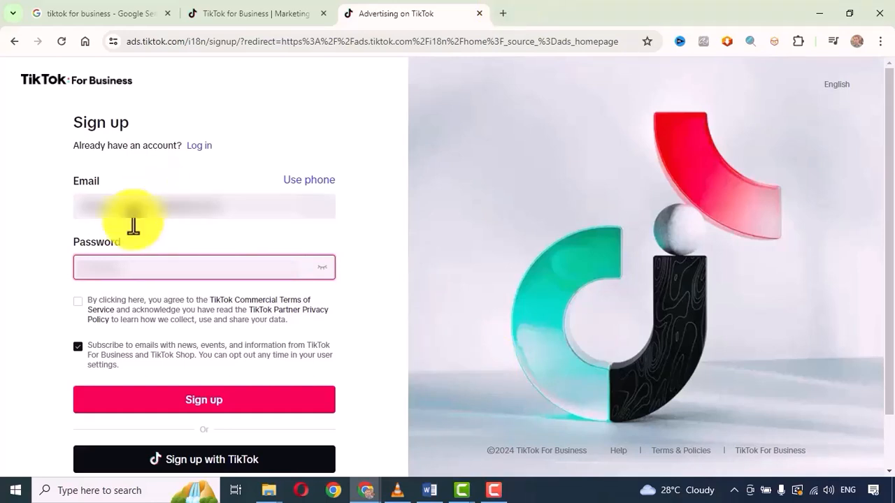
click(78, 301)
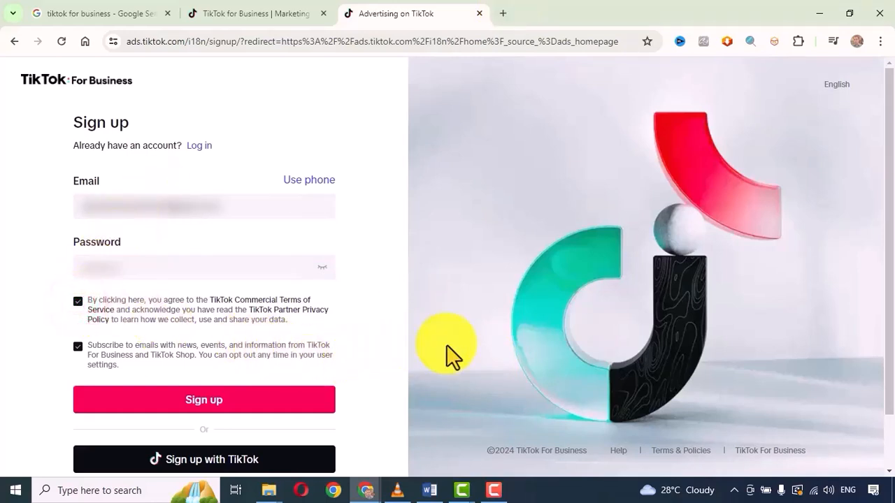
click(289, 397)
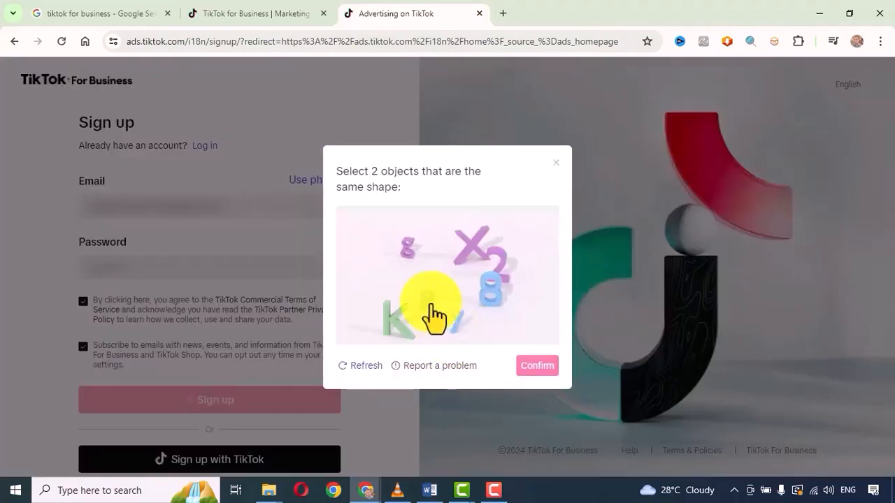
- Solve the shape-matching check by selecting the two matching 8s and confirming
click(429, 302)
click(497, 303)
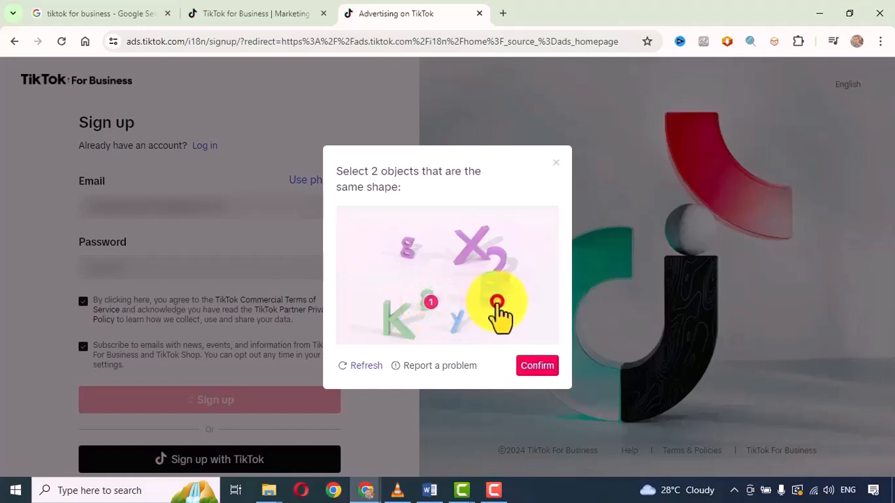
click(536, 369)
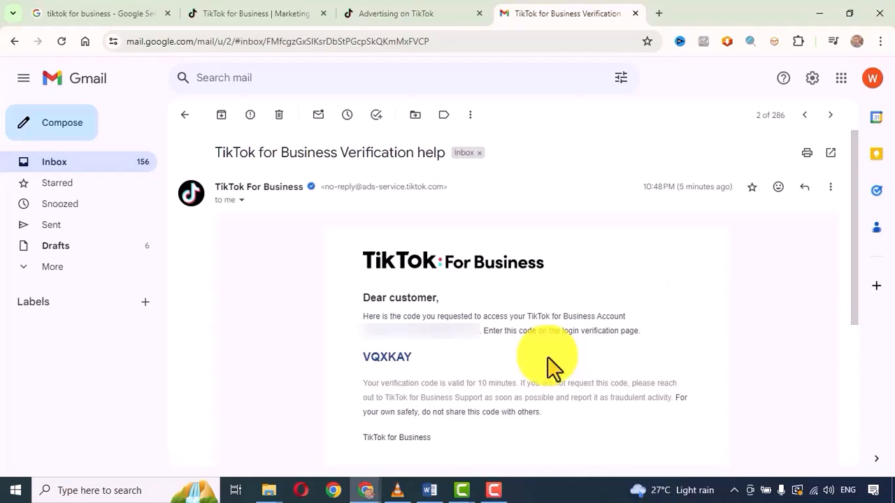
- Return to the TikTok sign-up tab and enter the emailed verification code
click(428, 13)
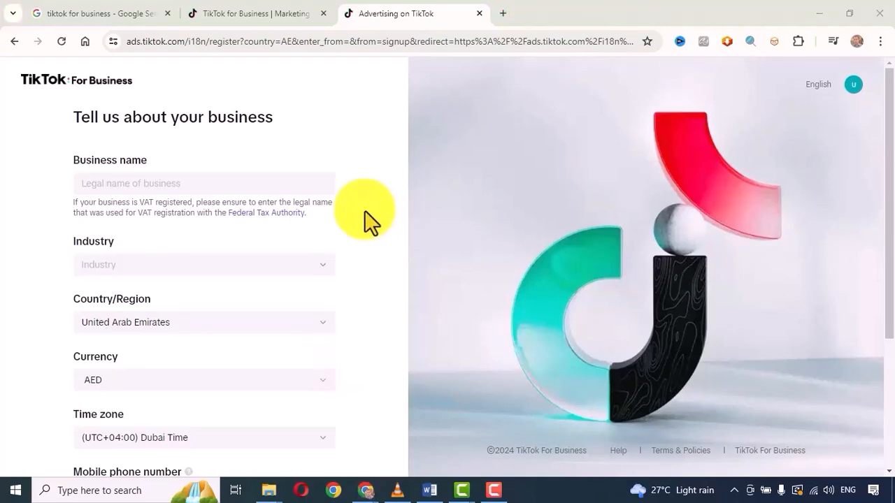
- Enter the legal business name and bring up the Industry choices
click(327, 185)
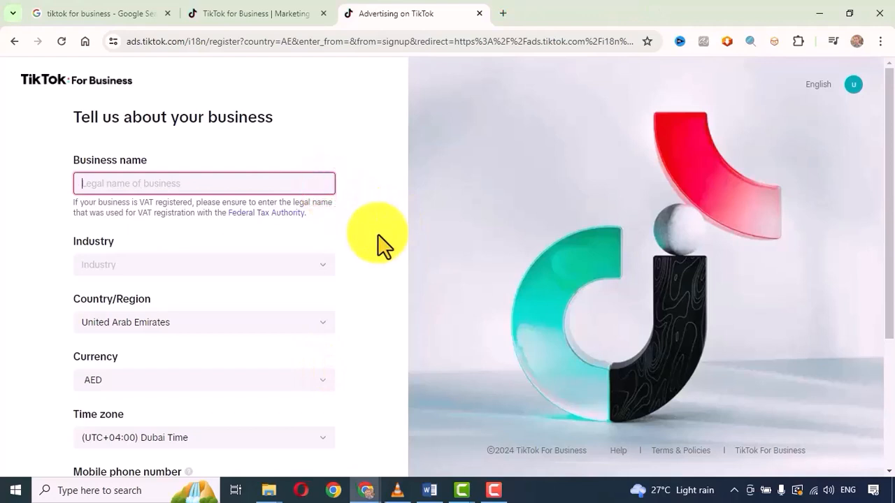
text(...)
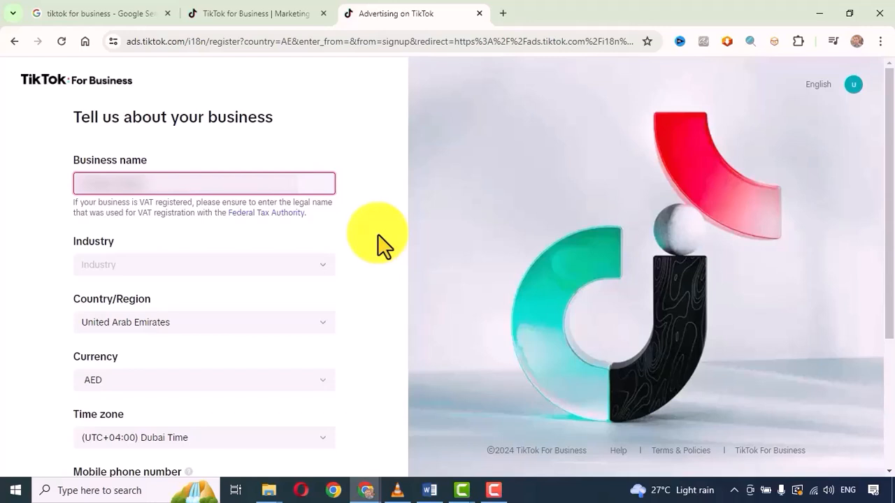
click(326, 264)
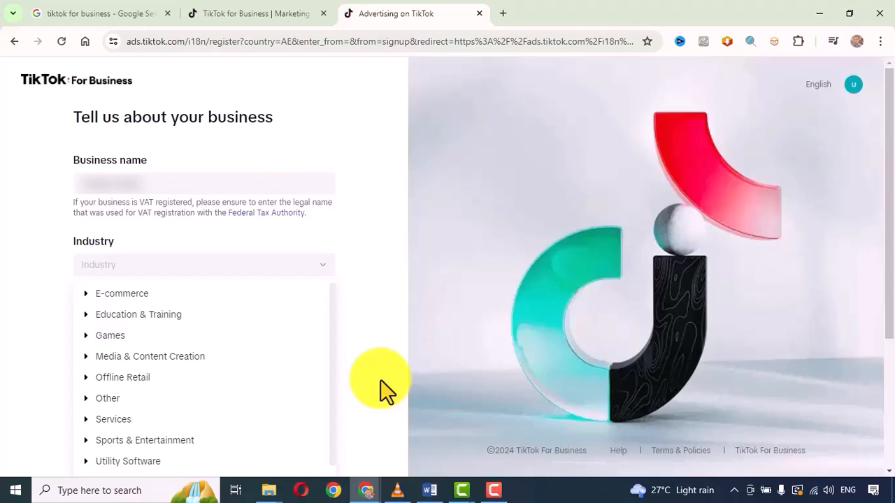
- Choose 3C (Computers, Communications & Consumer) under the E-commerce industry group
click(300, 296)
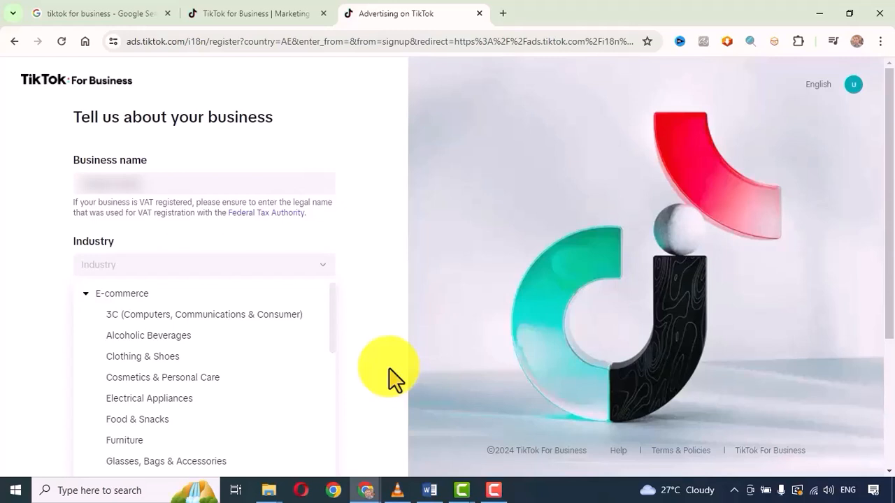
click(297, 315)
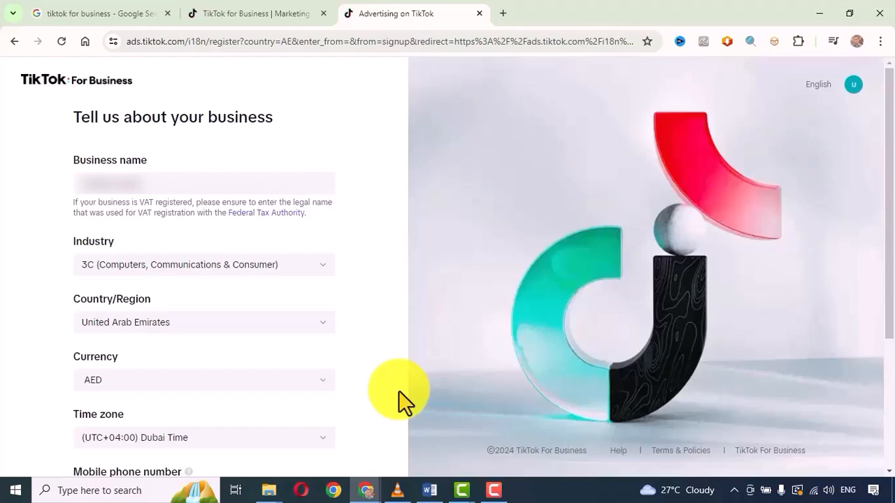
- Enter the mobile phone number, accept the commercial terms, and submit the business registration
scroll(413, 329, down, 3)
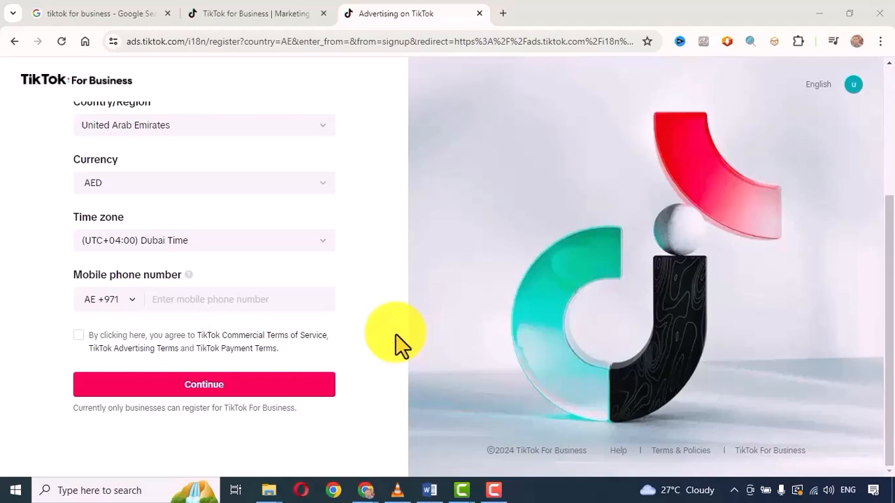
click(257, 298)
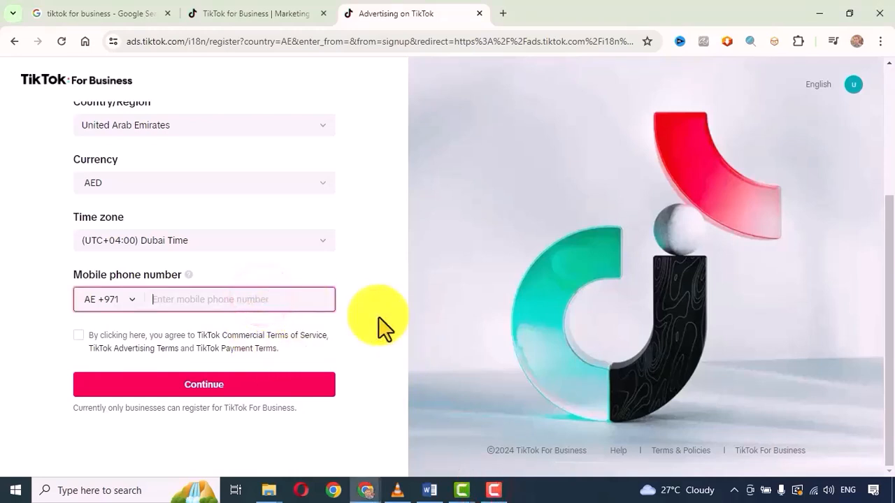
text(XXXXXXXXX)
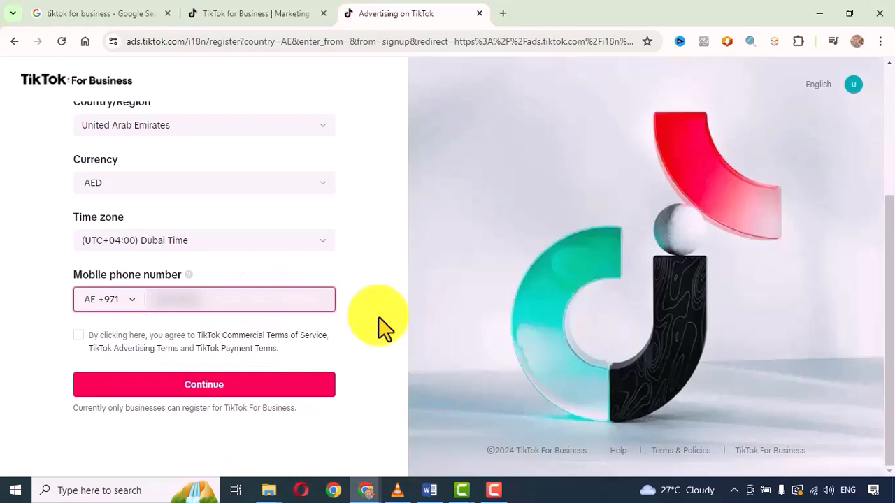
click(78, 335)
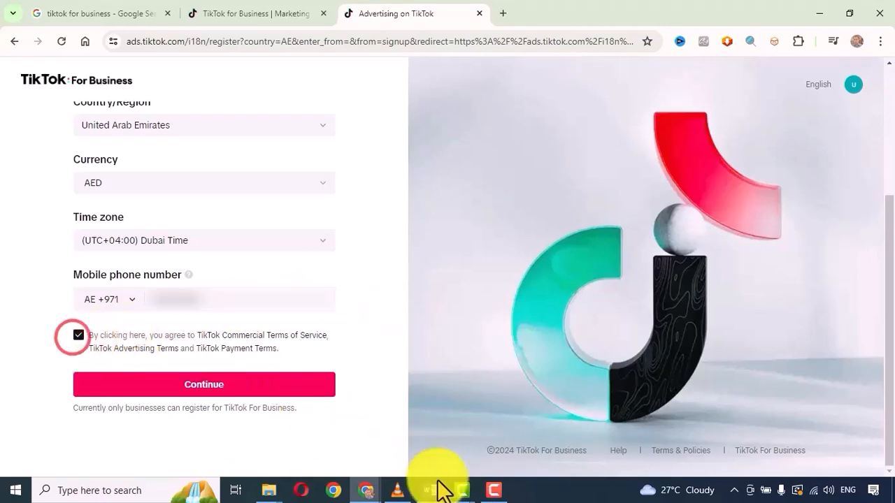
click(308, 390)
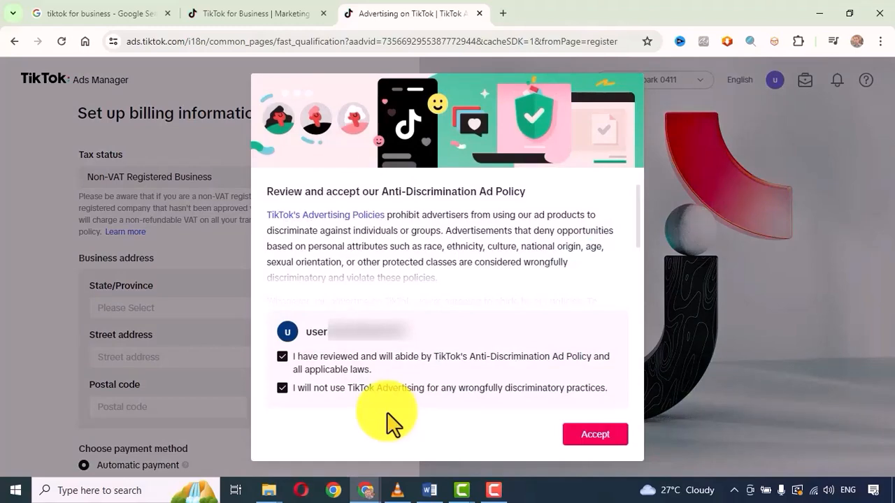
- Accept the Anti-Discrimination Ad Policy and set tax status to VAT Registered, then back to Non-VAT
click(592, 434)
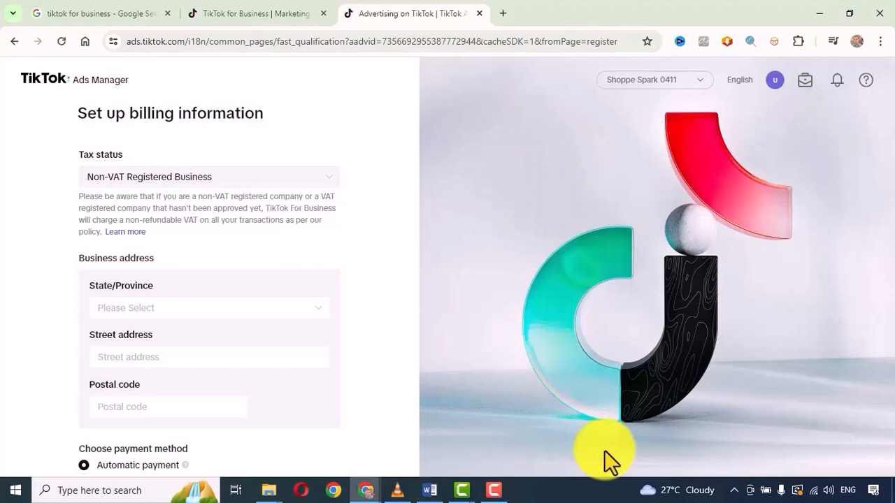
click(332, 177)
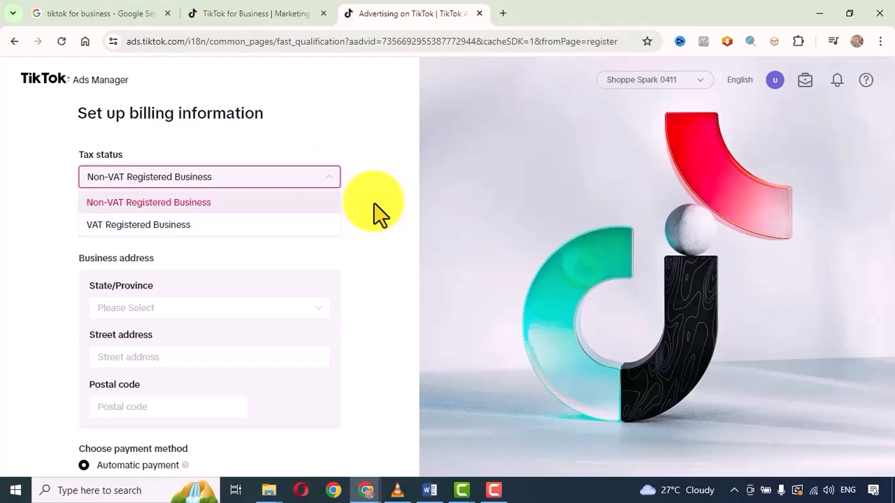
click(320, 222)
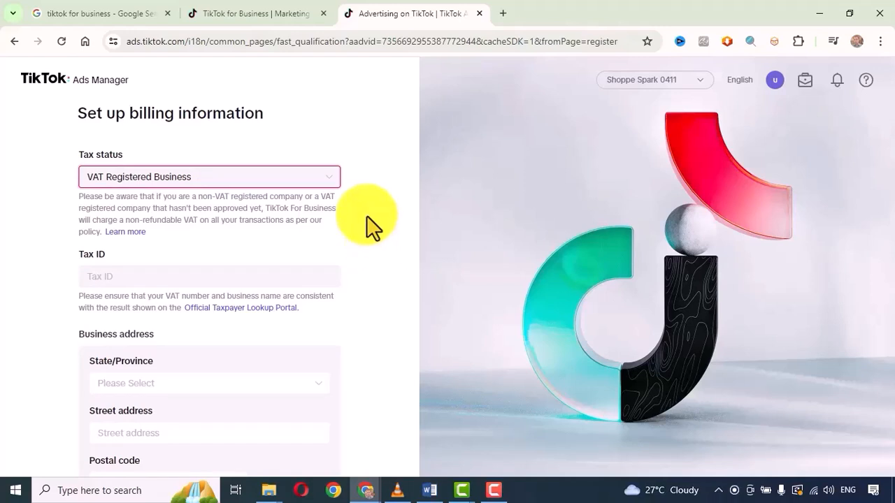
click(327, 177)
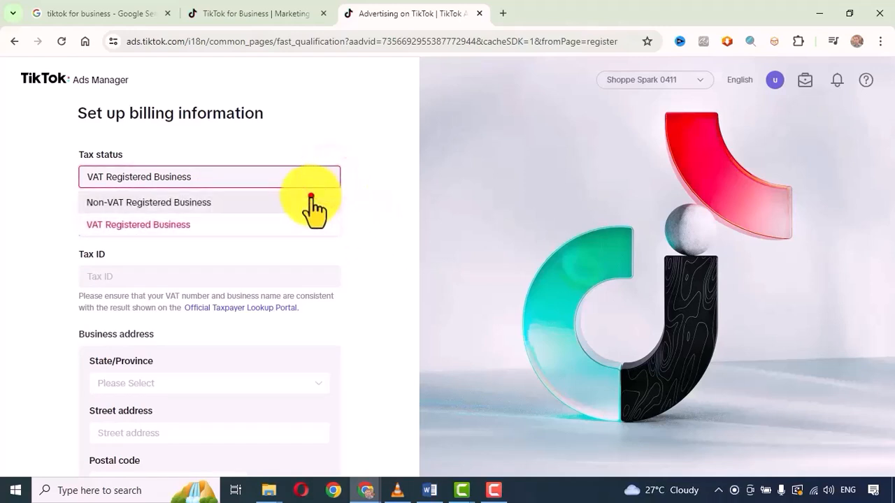
click(313, 202)
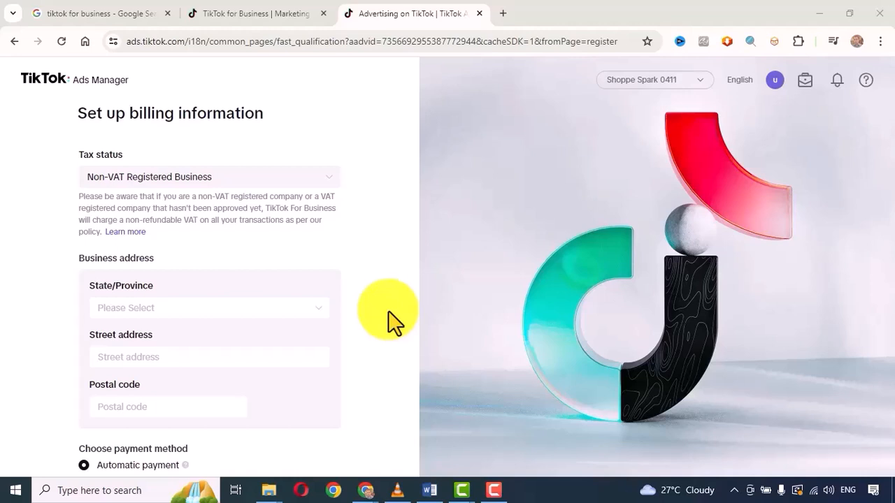
- Set the billing address state to Emirate of Abu Dhabi and city to Abu Dhabi
click(323, 311)
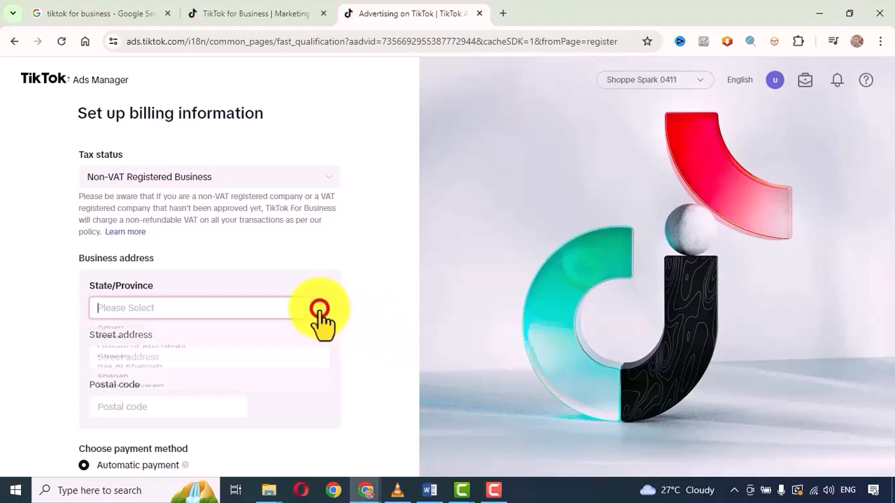
click(257, 376)
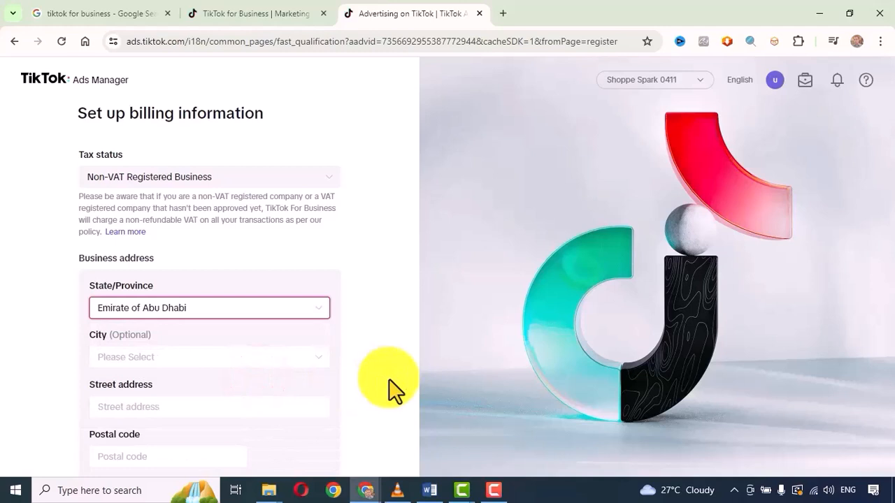
click(315, 360)
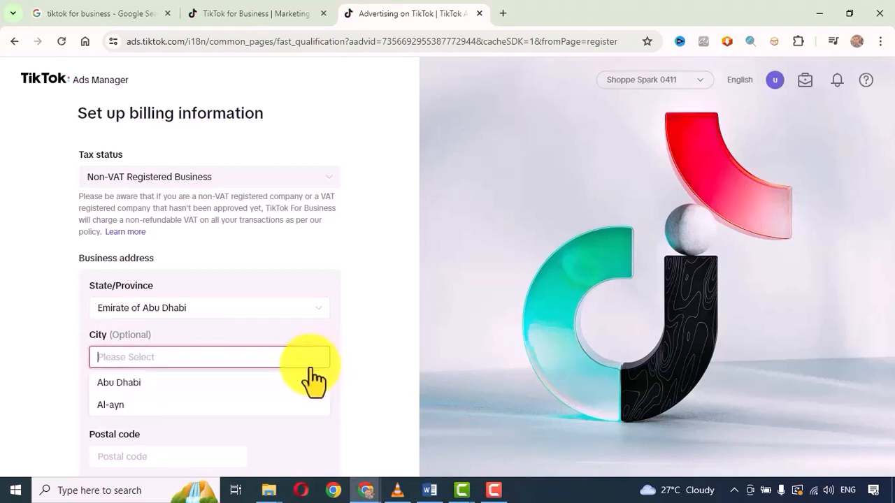
click(309, 382)
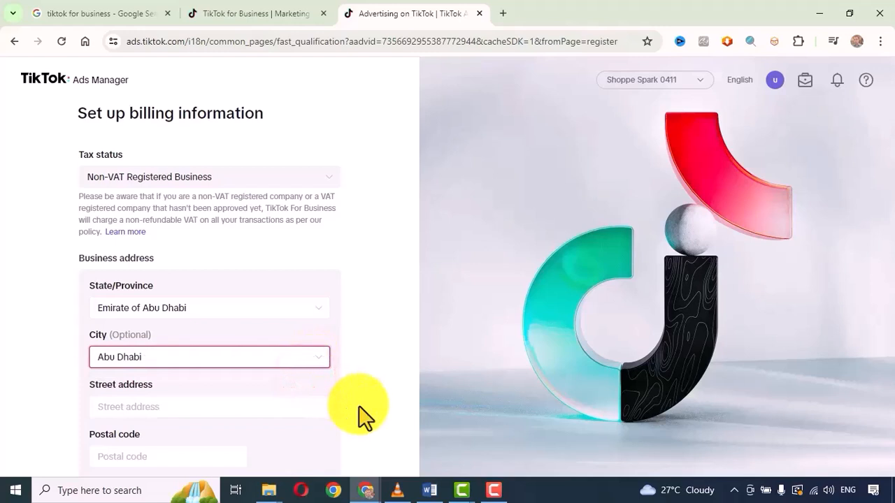
- Fill the street address and postal code 0000, then submit to Ads Manager
scroll(359, 406, down, 2)
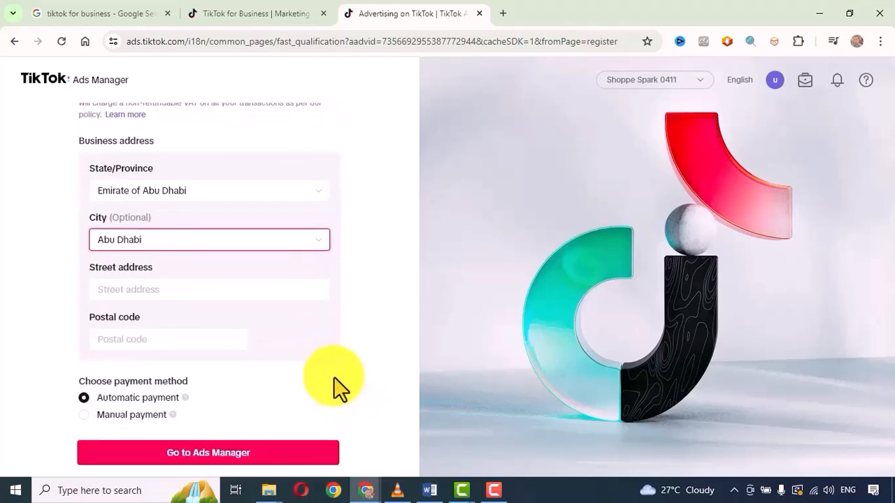
click(309, 294)
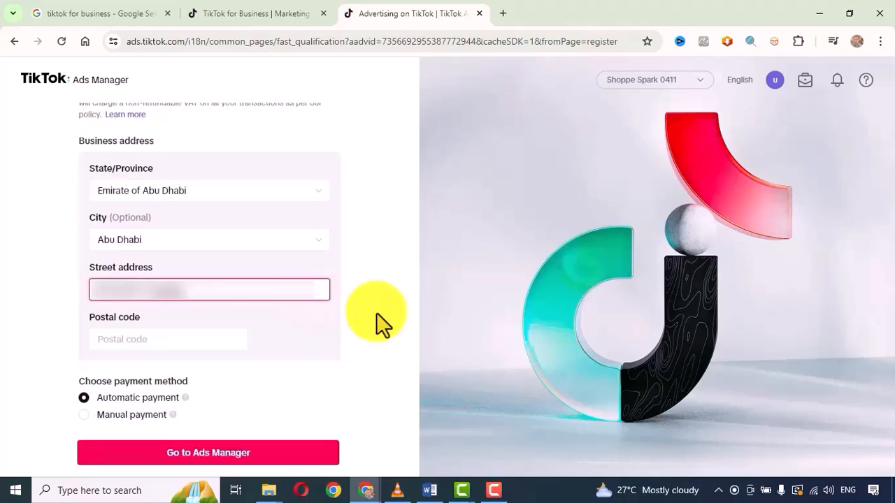
click(194, 340)
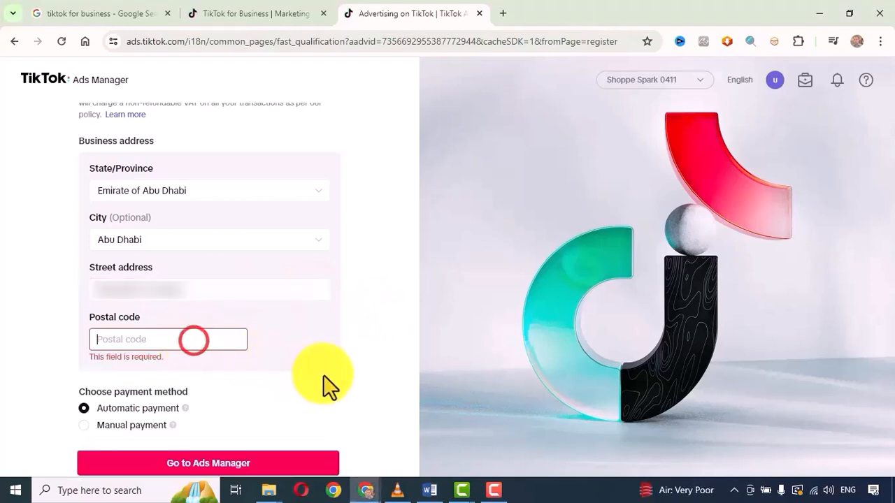
text(0000)
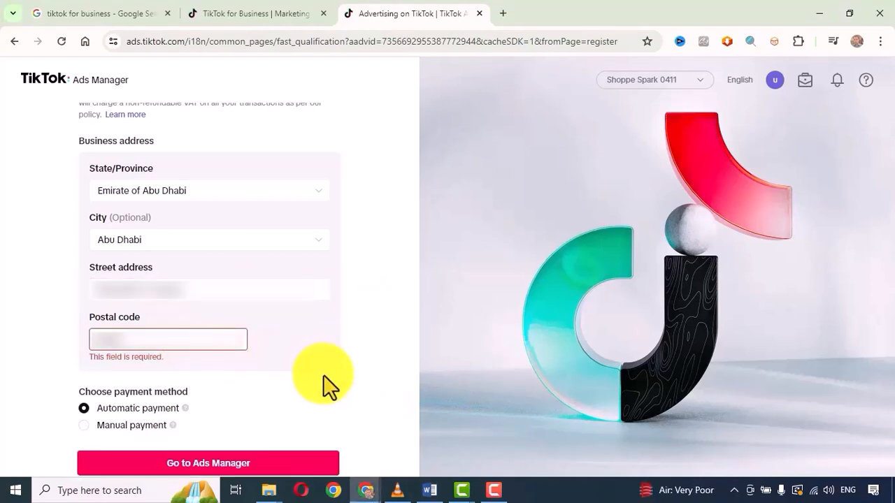
click(323, 377)
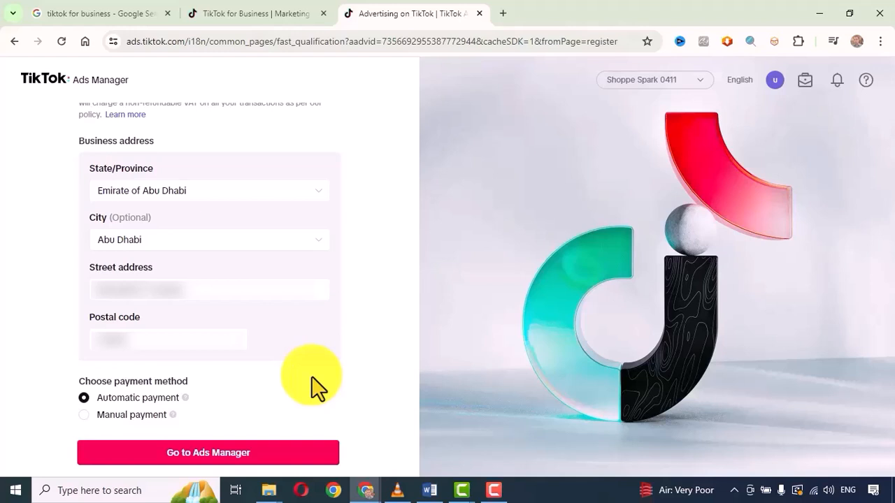
click(312, 458)
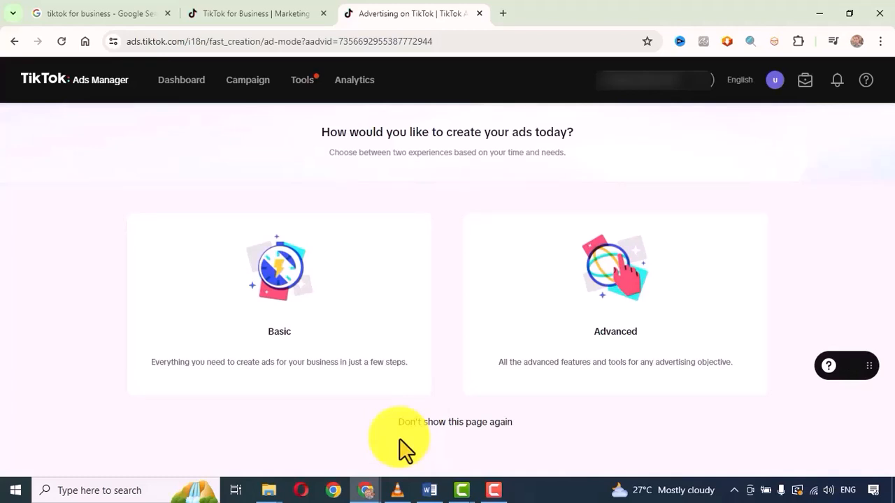
- Open the Ads Manager dashboard showing 0.00 AED spend and the 50-ad quota
click(181, 84)
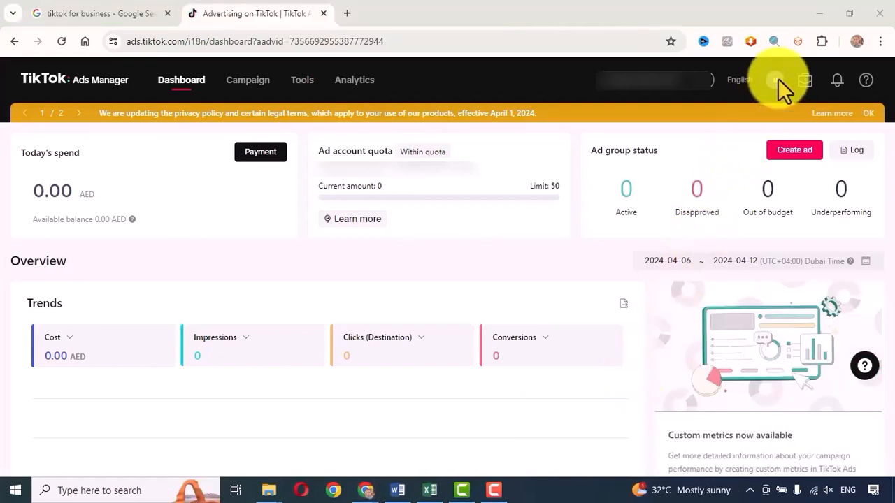
- Open User settings from the account avatar menu to view the Personal Info profile
click(776, 80)
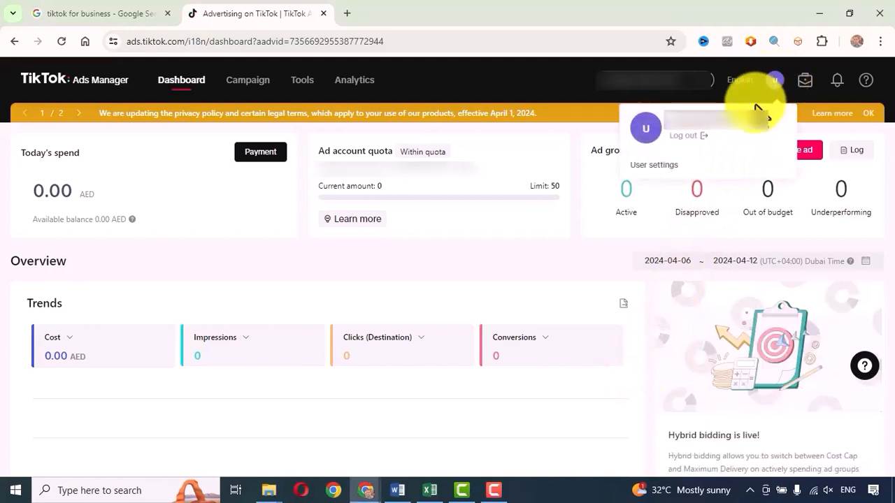
click(668, 166)
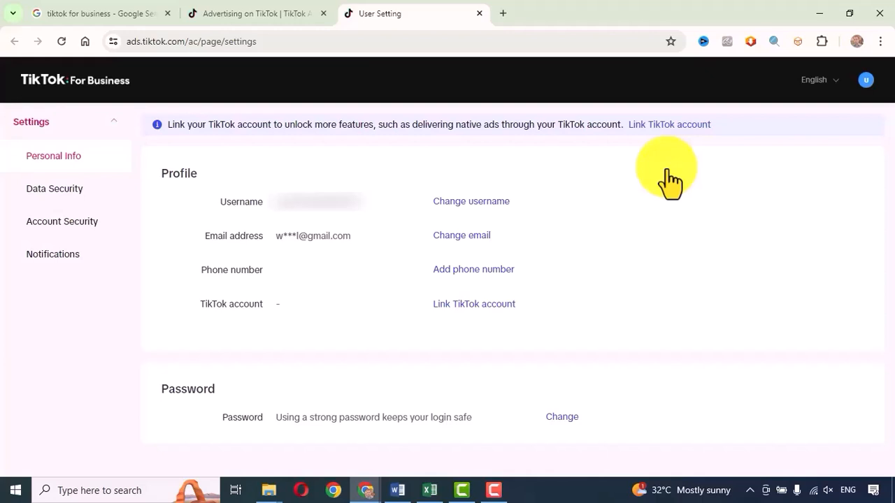
- Replace the current username with a new one and submit it for review
click(484, 201)
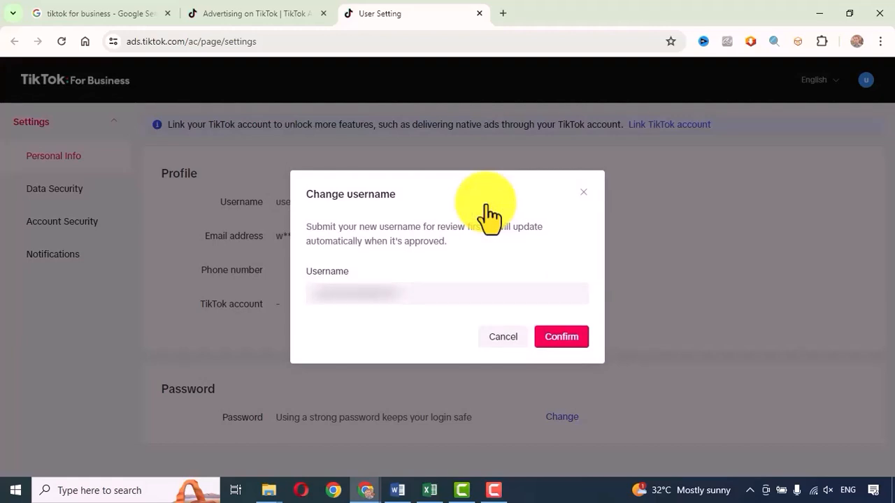
double_click(494, 295)
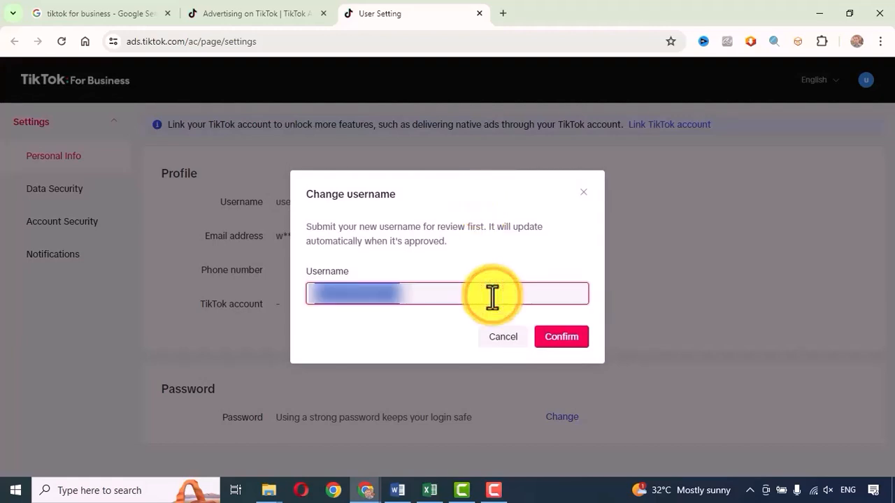
click(493, 297)
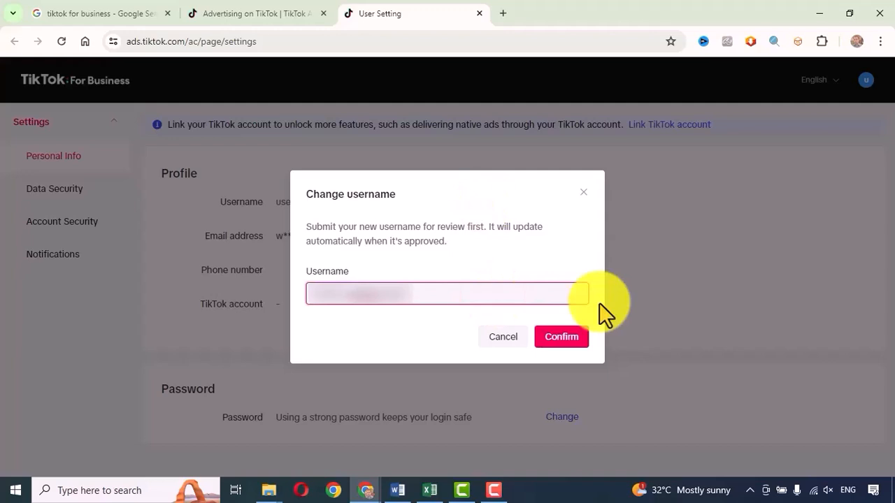
click(578, 340)
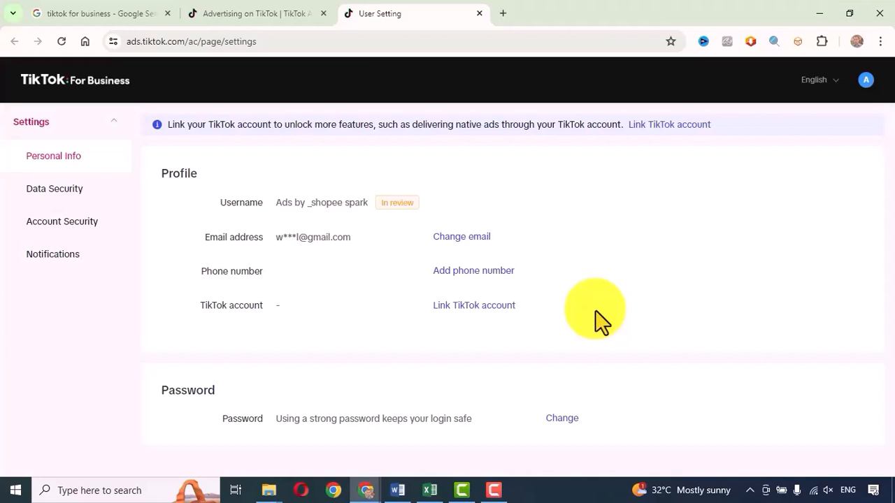
- Start adding a phone number, confirm identity with the account password, and choose United Arab Emirates +971
click(497, 275)
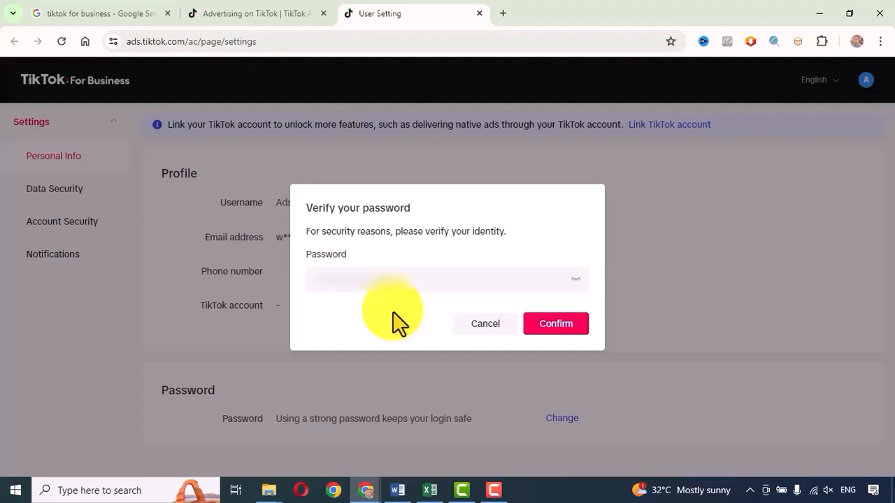
click(558, 327)
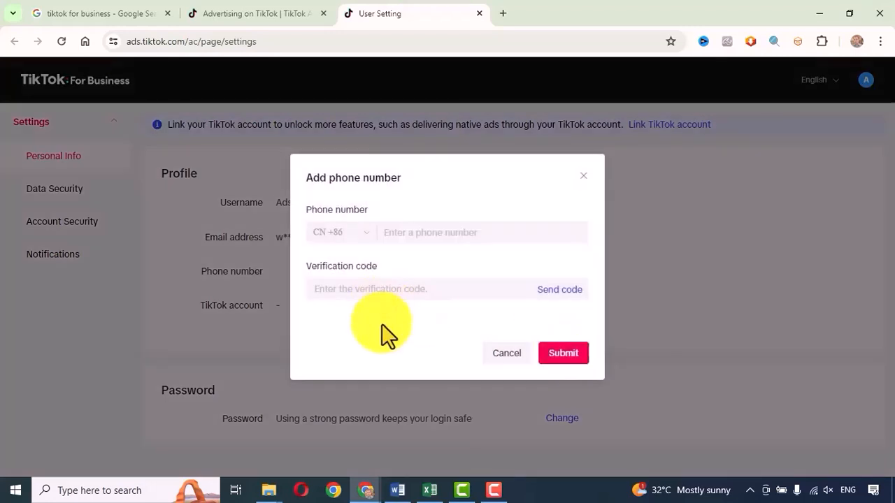
click(367, 236)
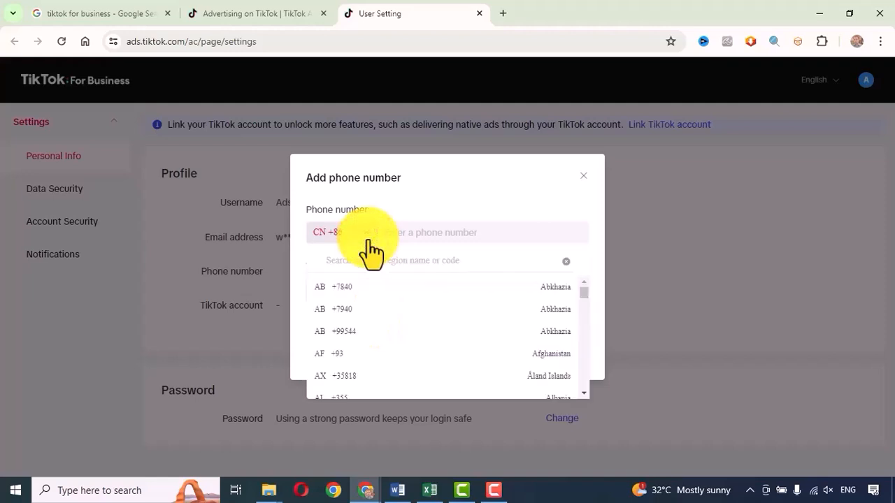
scroll(381, 293, down, 2)
scroll(433, 323, down, 4)
scroll(437, 320, down, 15)
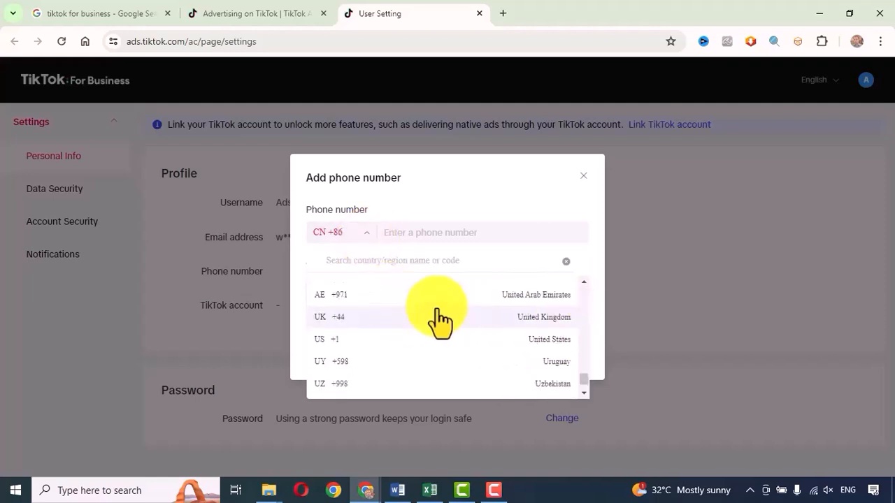
click(430, 295)
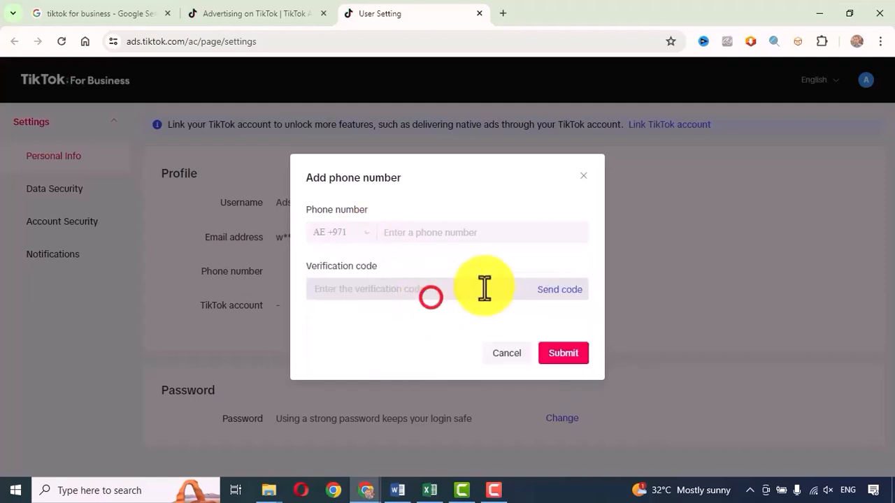
- Enter the phone number, verify it with the texted code, and dismiss the confirmation
click(518, 239)
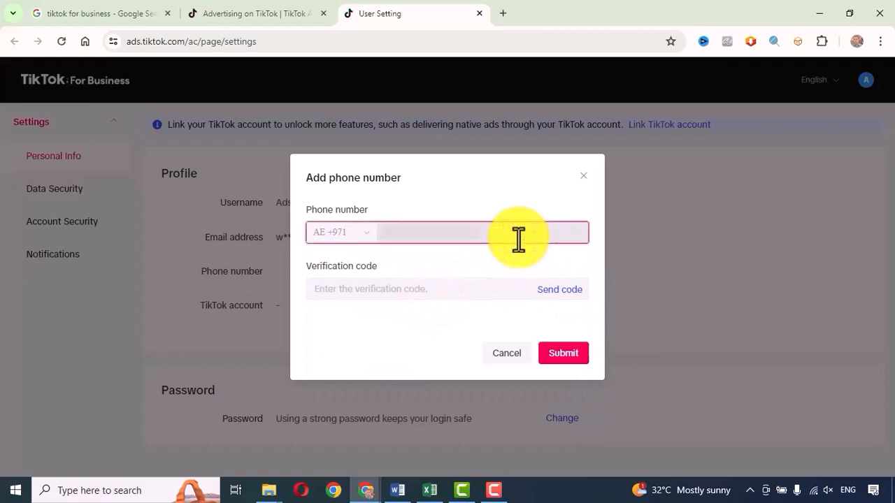
text(*********)
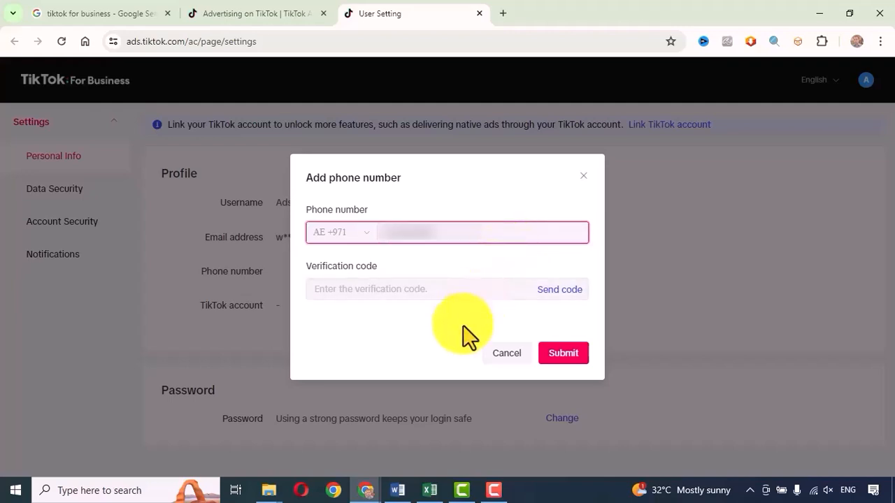
click(560, 289)
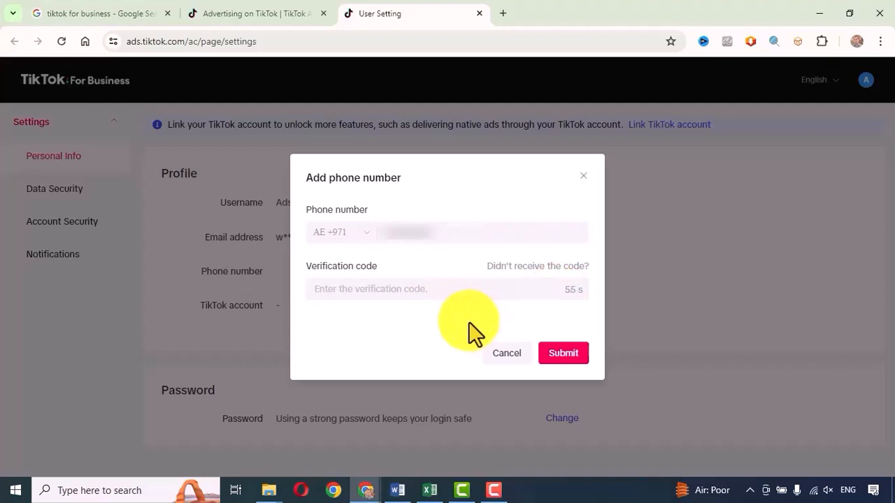
click(459, 289)
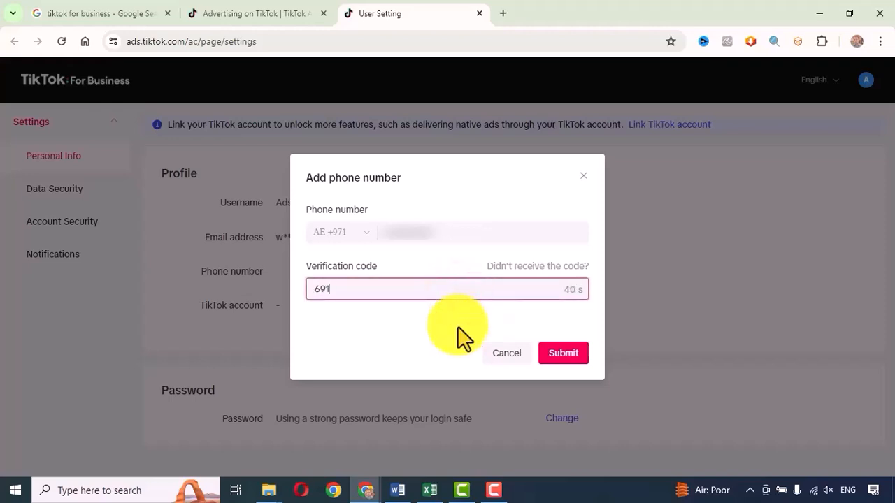
click(568, 362)
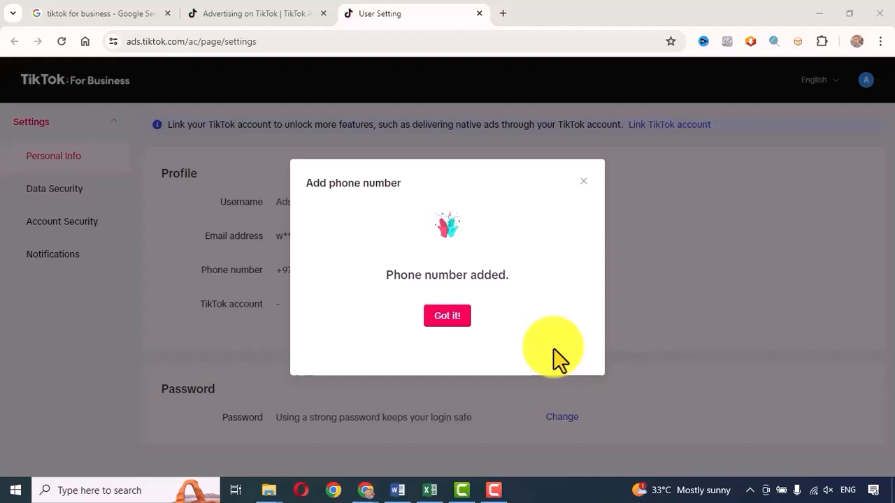
click(460, 320)
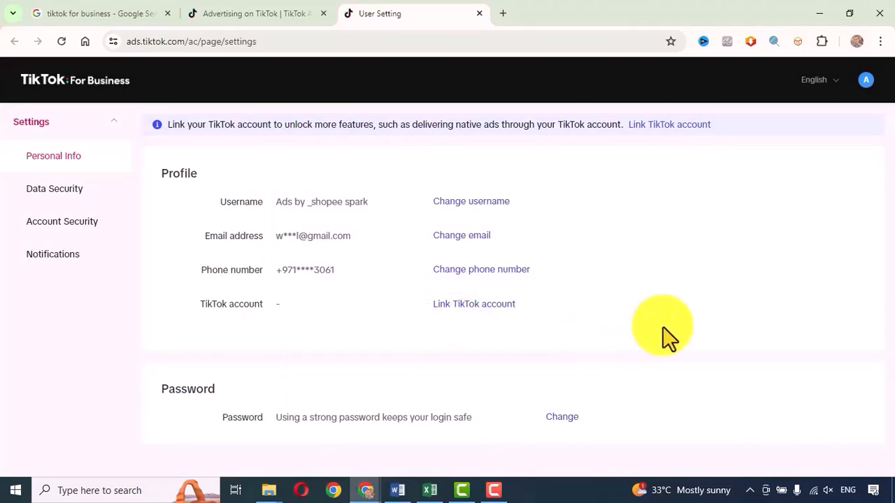
- In Data Security, add a user-verification phone number with the United Arab Emirates +971 code
click(83, 196)
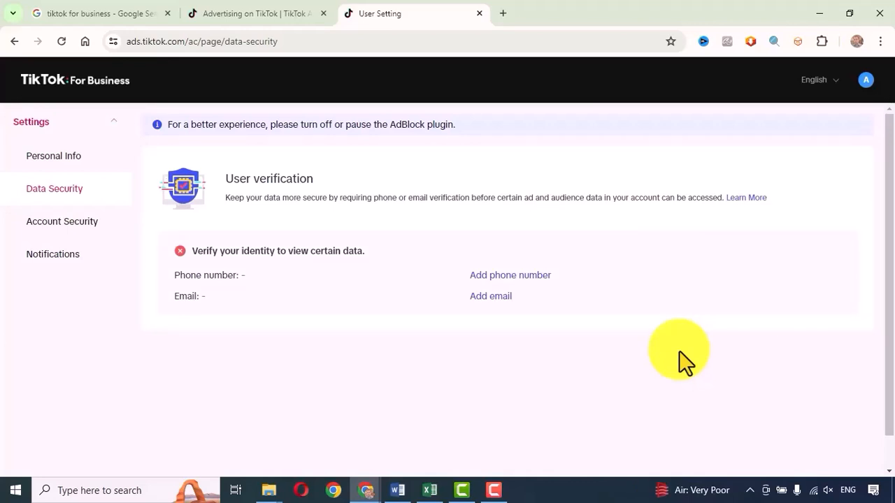
click(542, 275)
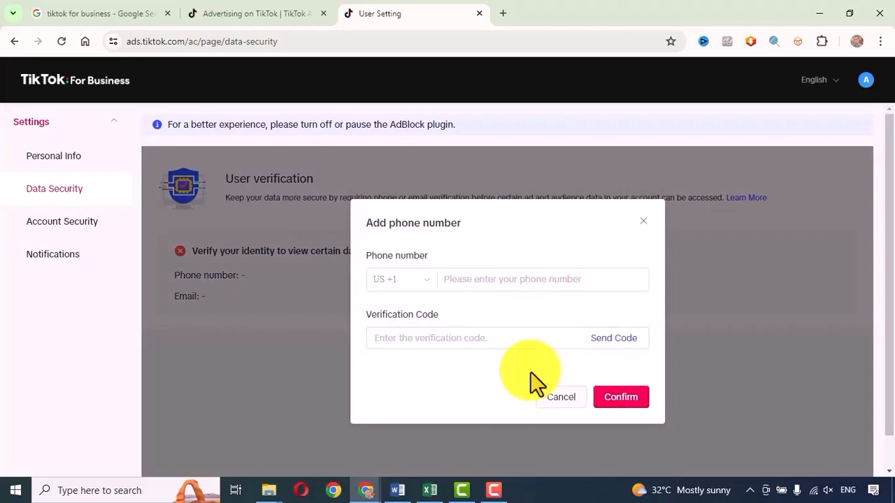
click(425, 289)
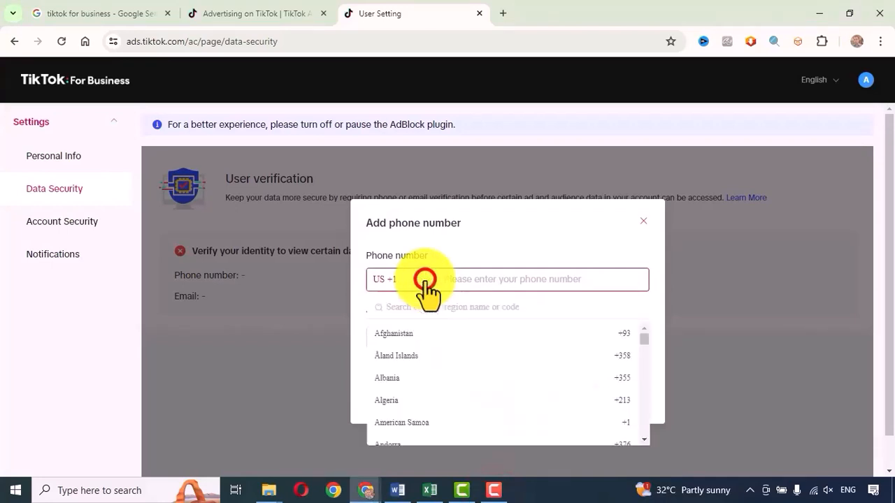
drag(644, 338, 644, 425)
click(485, 404)
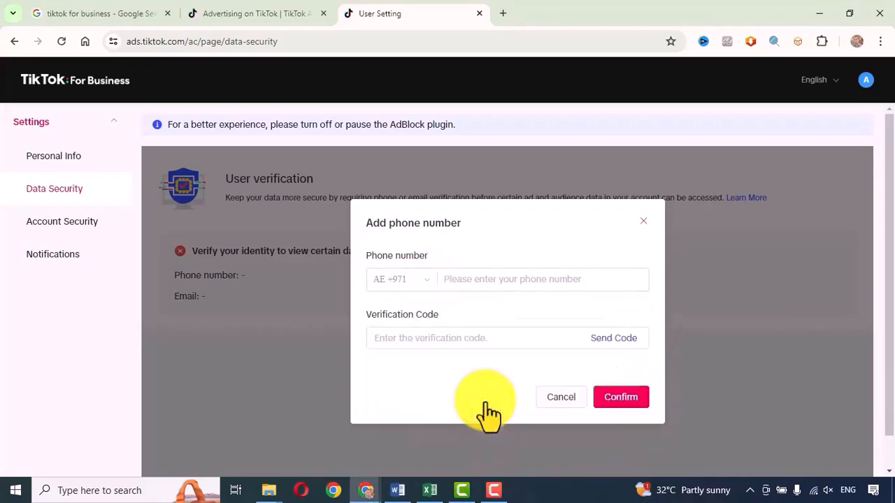
click(507, 280)
text(50)
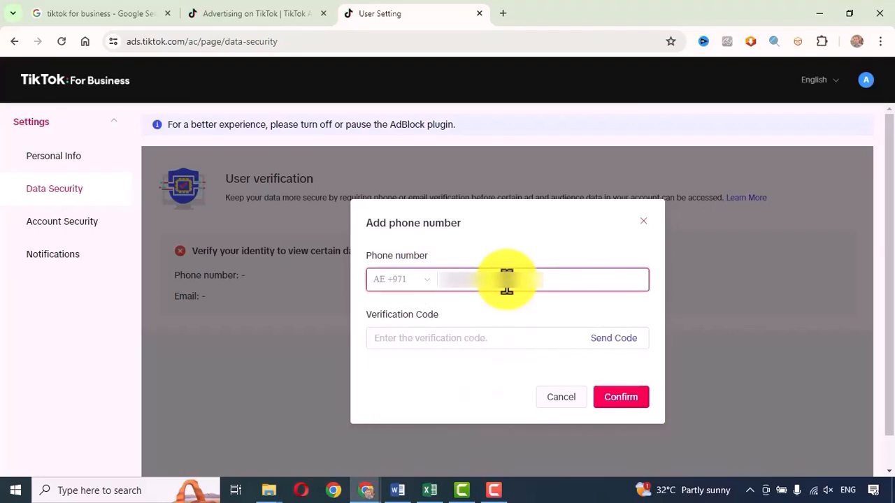
- Send a verification code to the phone and confirm the number with the texted code
click(610, 341)
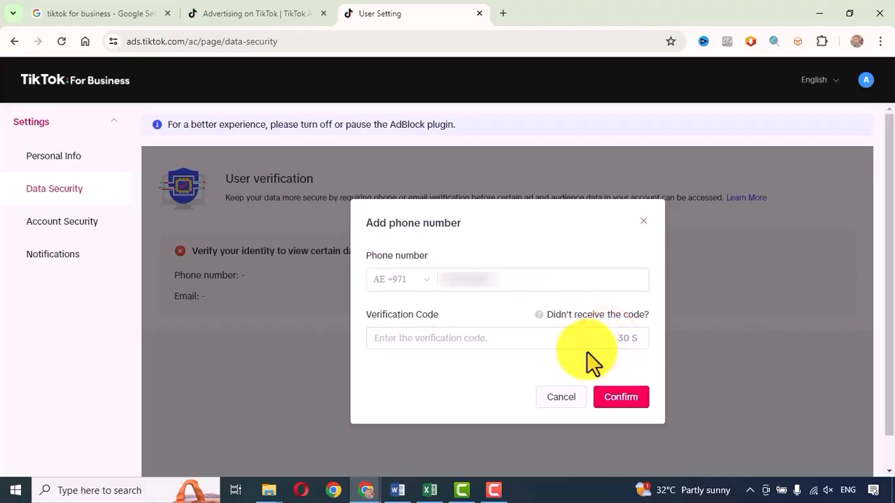
click(488, 340)
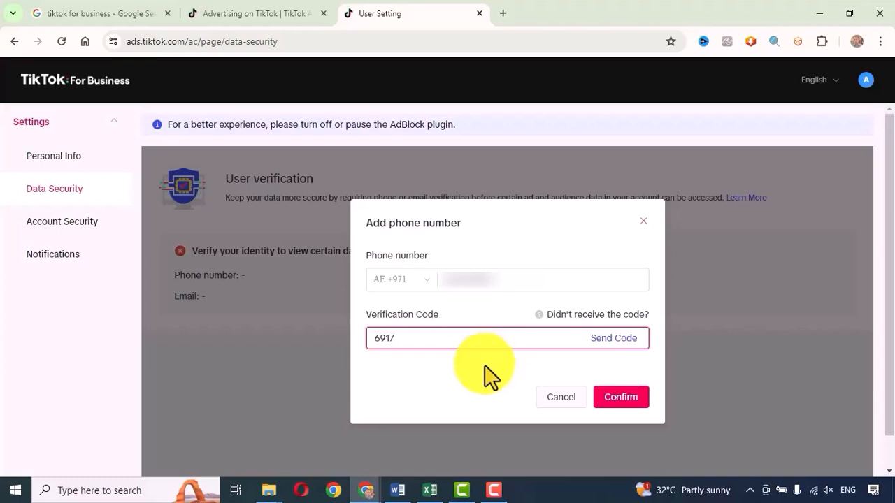
click(629, 400)
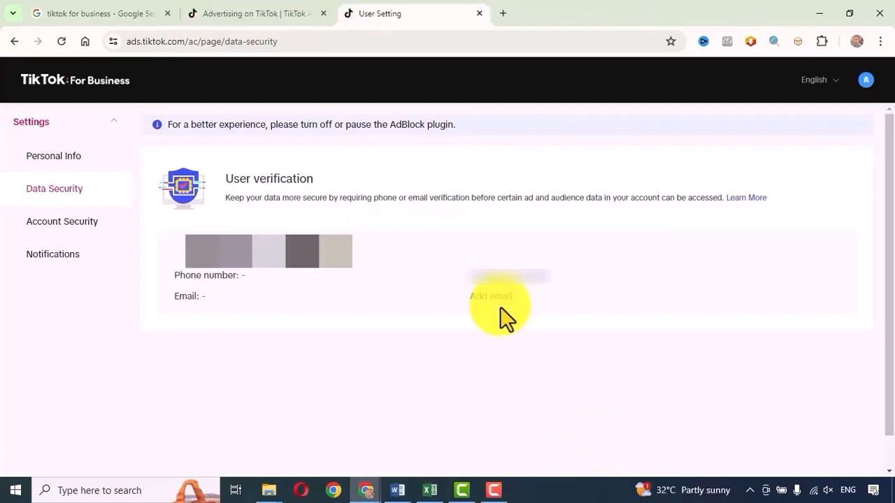
- Add an email address for user verification and send a verification code to it
click(491, 299)
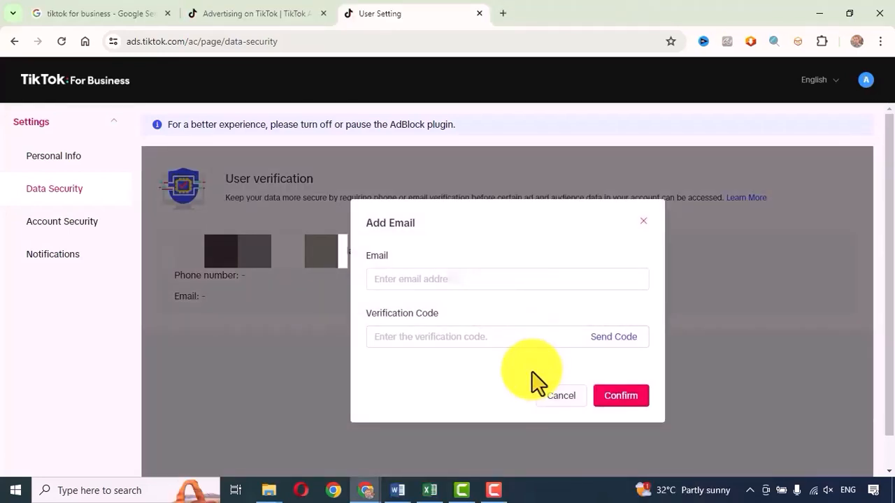
click(541, 278)
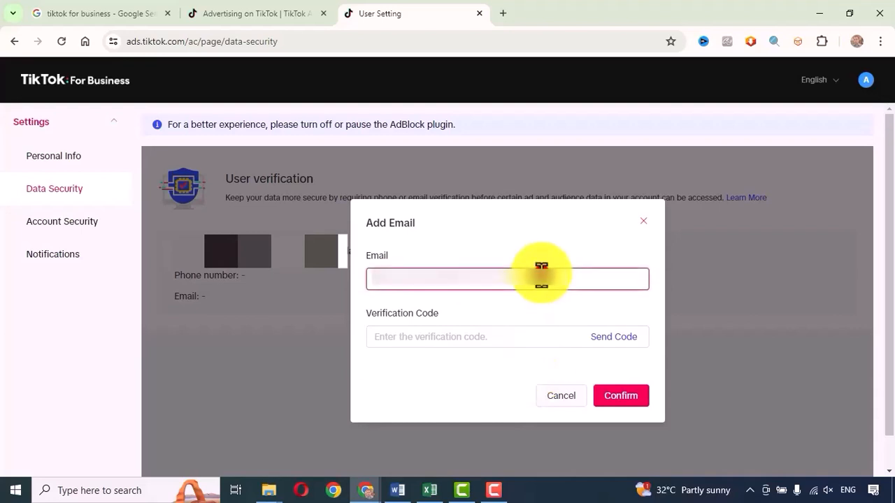
text(......)
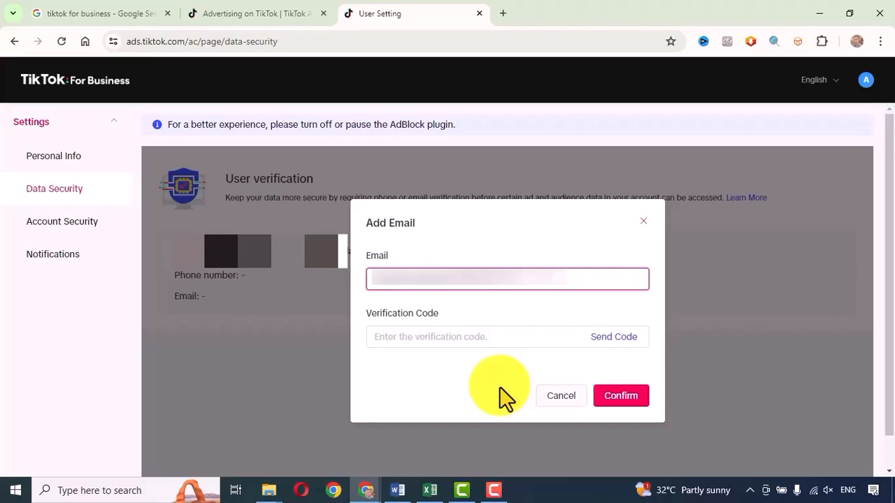
click(614, 337)
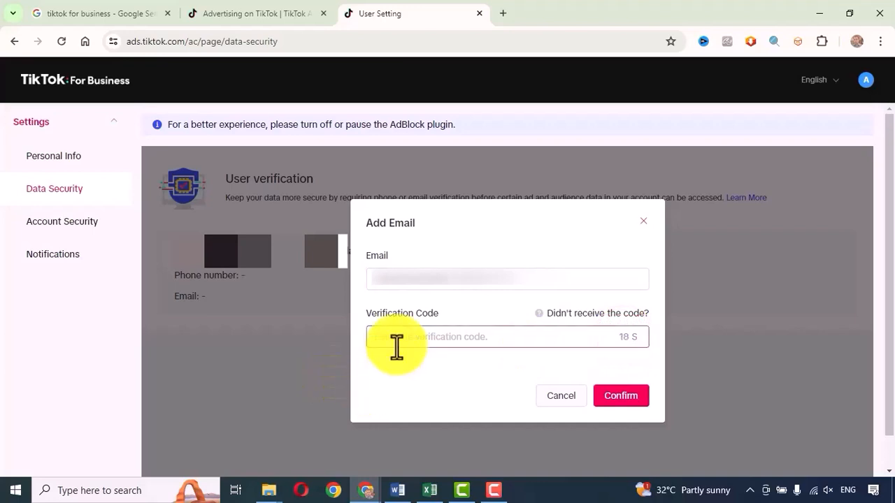
- Confirm the email with the emailed code, then go to Account Security
click(397, 340)
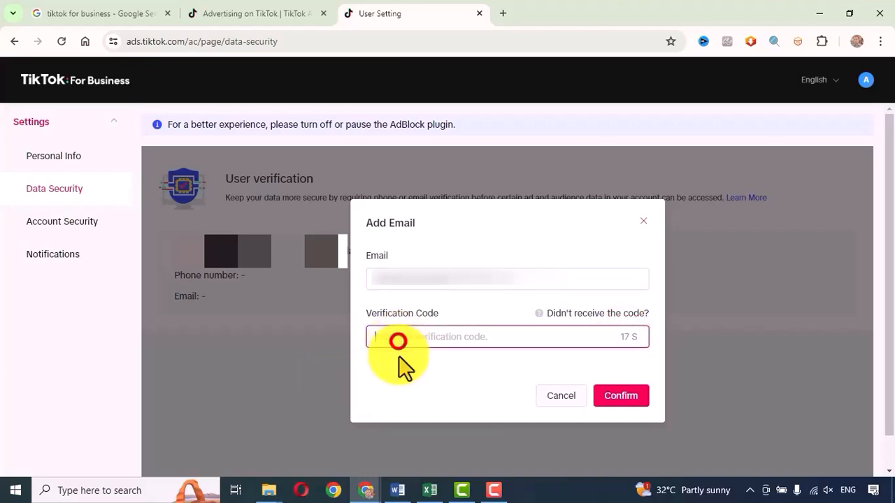
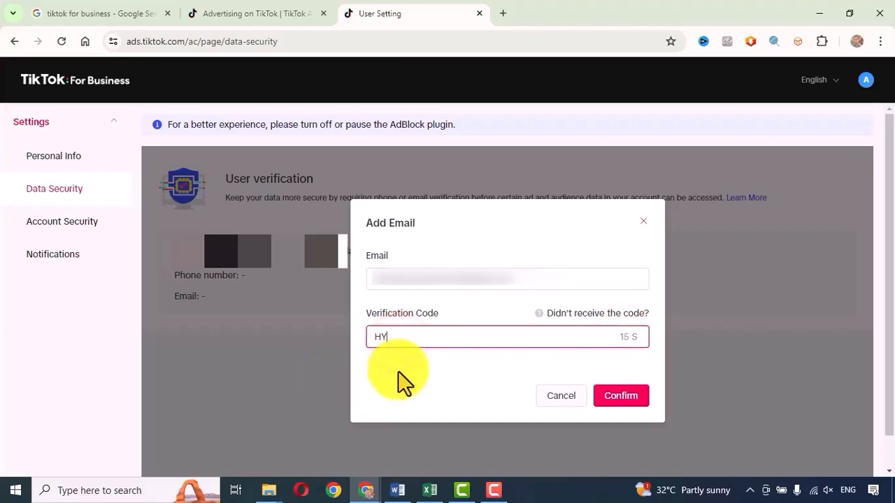
click(639, 403)
click(638, 397)
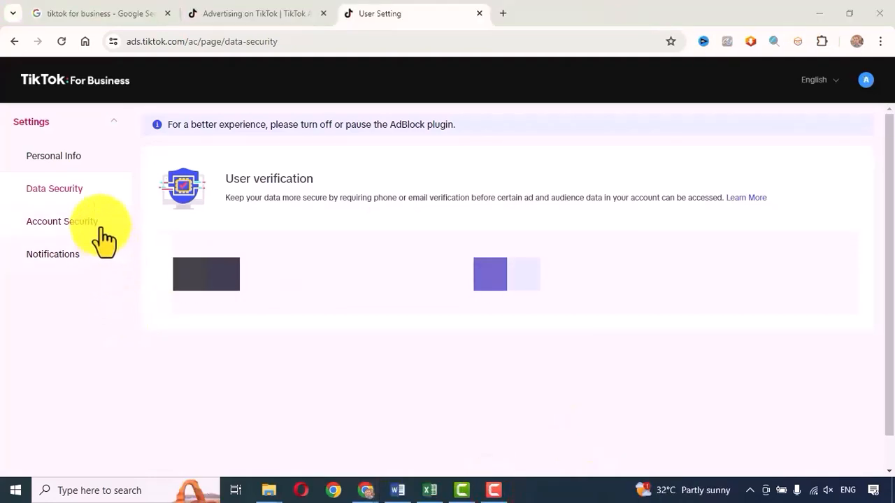
click(100, 224)
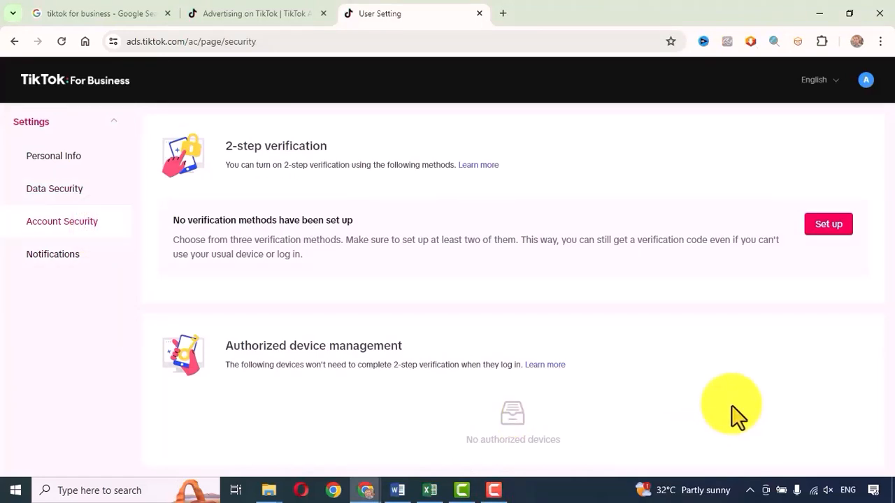
- Turn on Text Message and Email as 2-step verification methods and save them
click(839, 228)
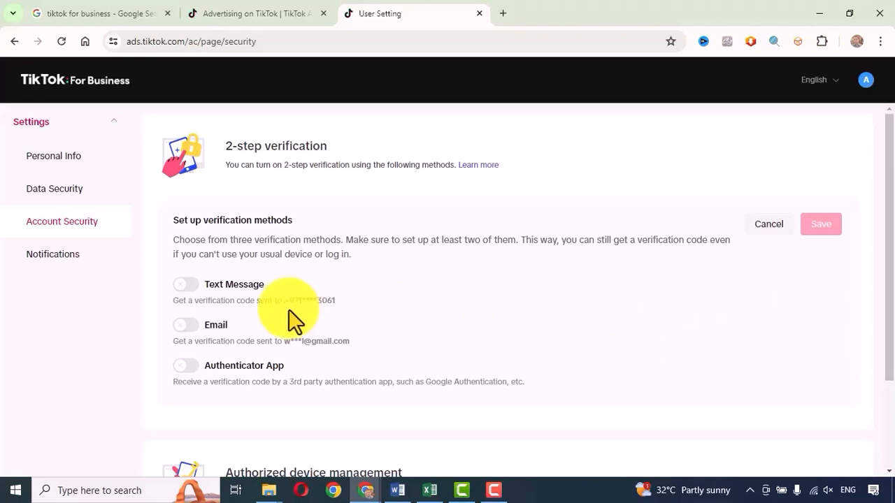
click(186, 286)
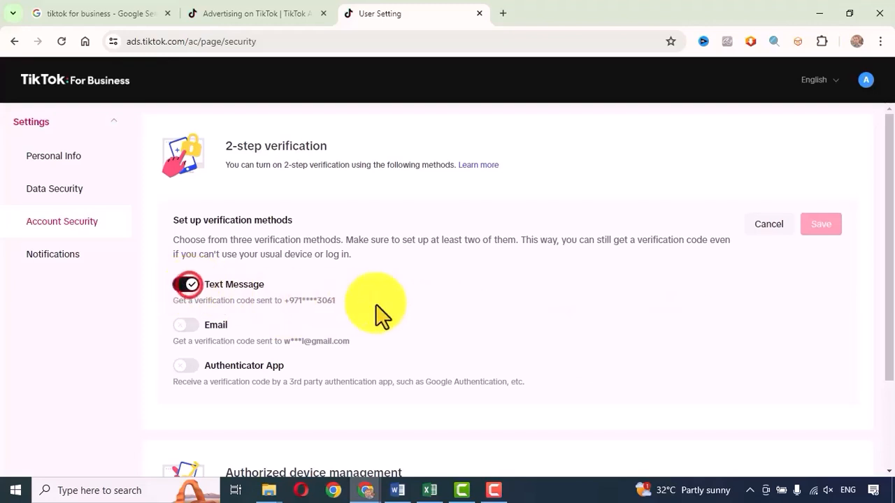
click(188, 327)
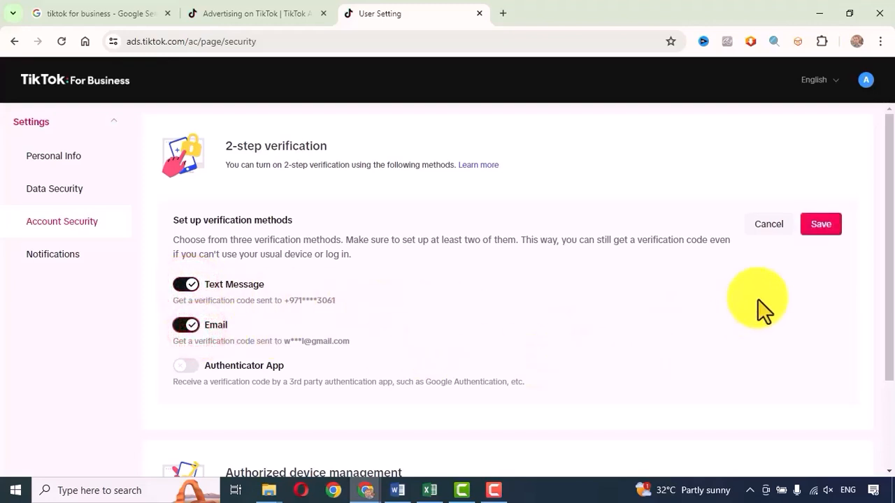
click(830, 225)
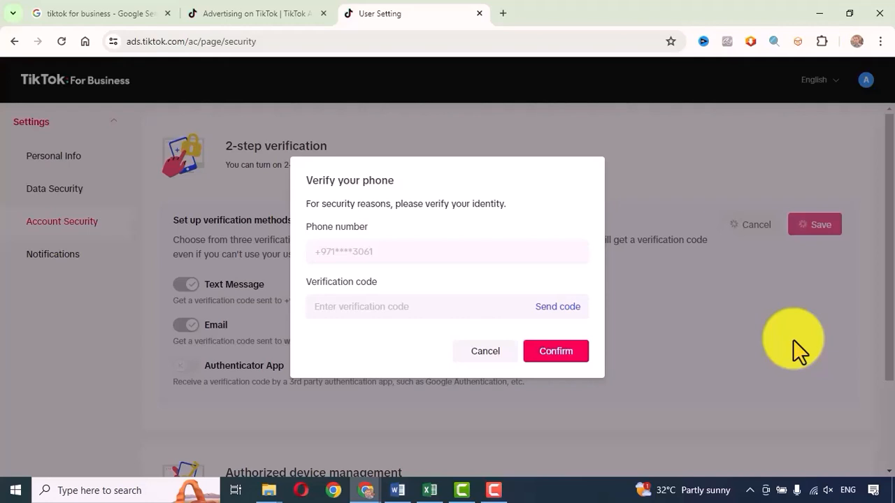
- Confirm the phone with the texted code to activate both methods, then close the User Setting tab
click(564, 311)
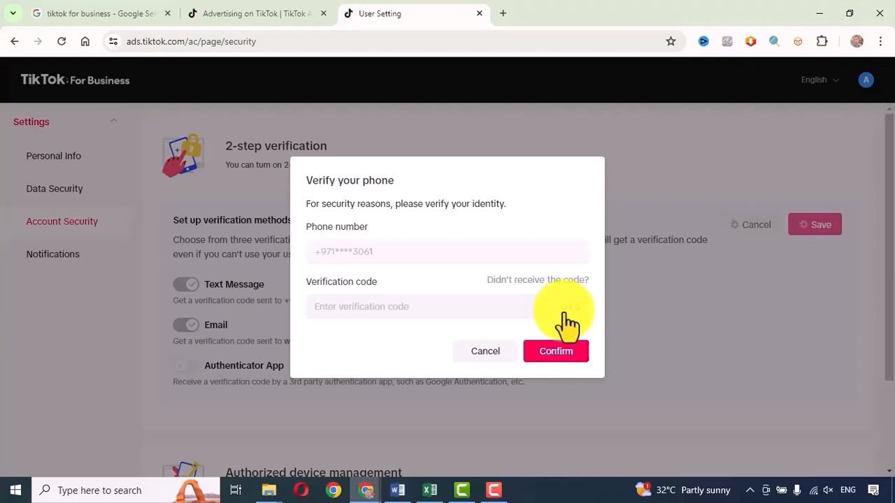
click(504, 306)
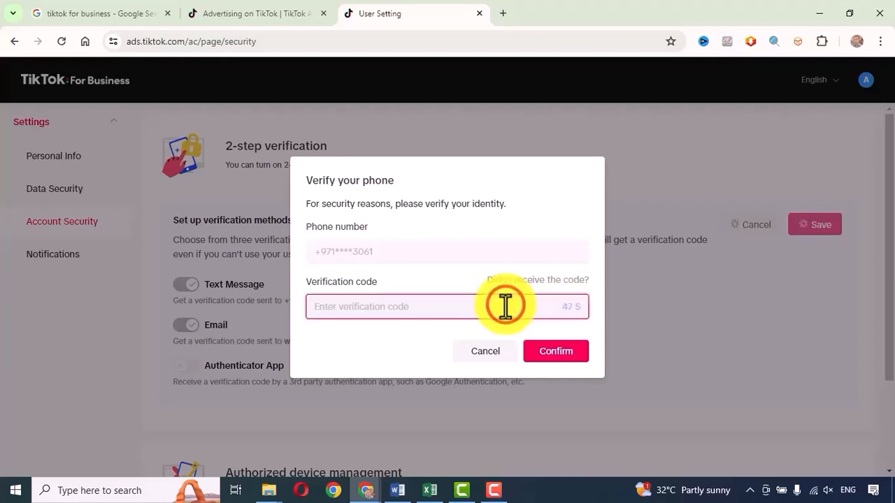
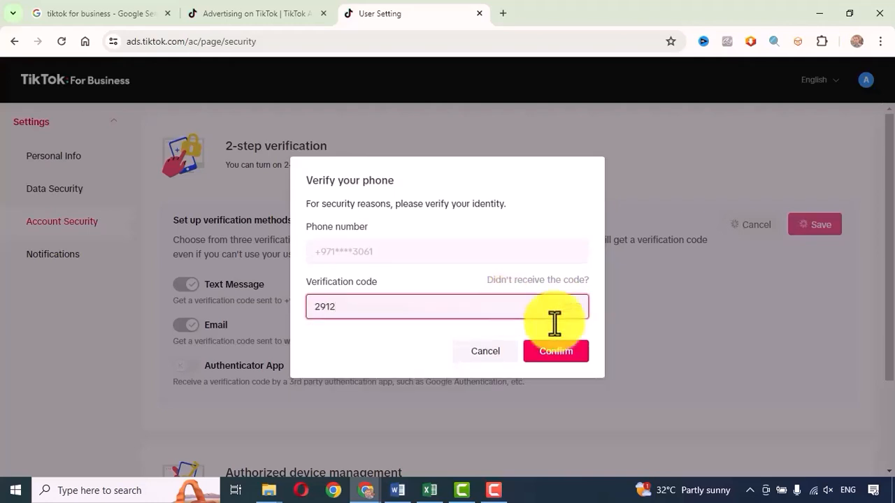
click(549, 358)
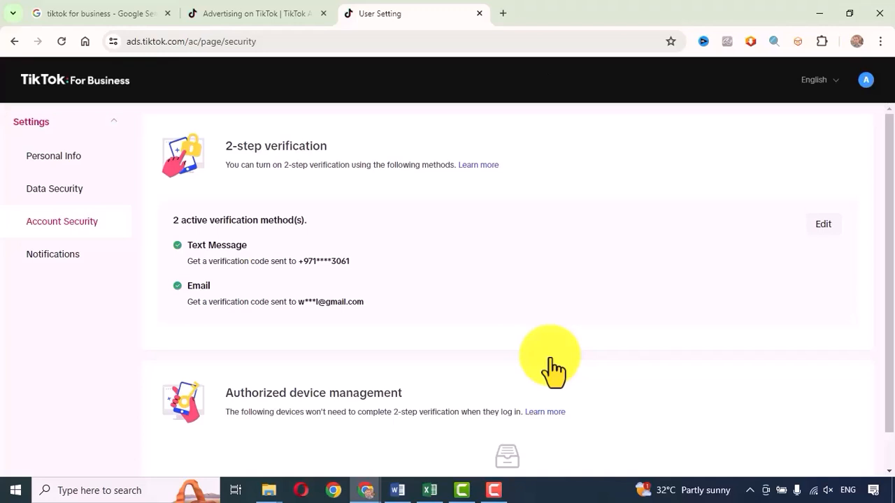
key(ctrl+w)
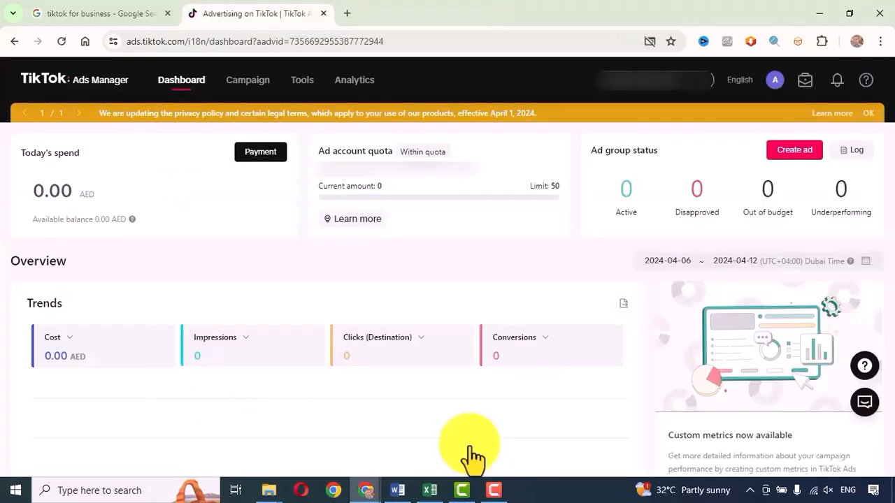